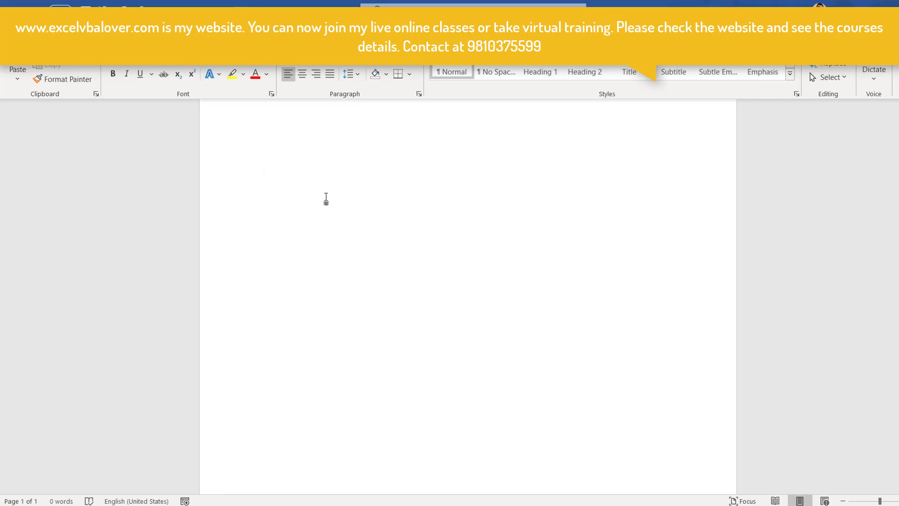
Step: Type the first two questions: 'WHAY POWER BI?' and 'HOW IT IS DIFFERENT FROM ADVANCE EXCEL AND VBA DASHBOARDS?'
{"action": "type", "text": "WHAY "}
{"action": "type", "text": "POWER"}
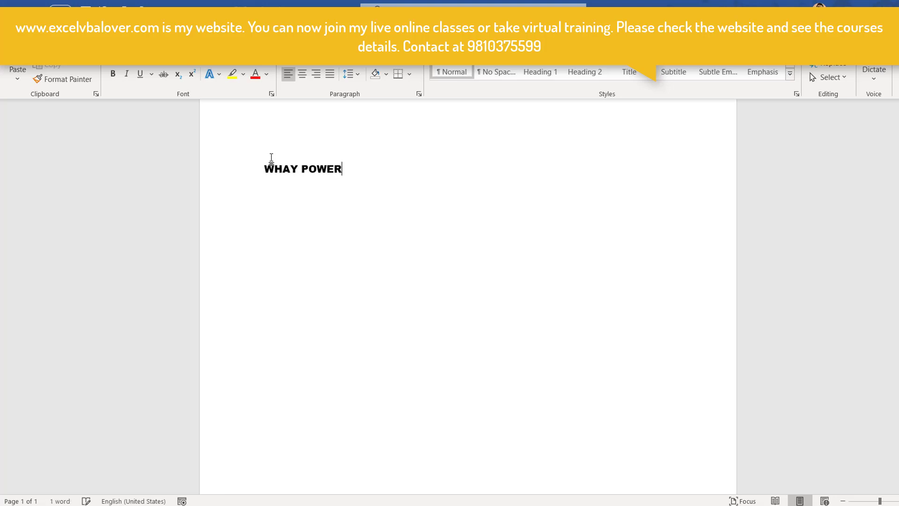
{"action": "type", "text": " BI?"}
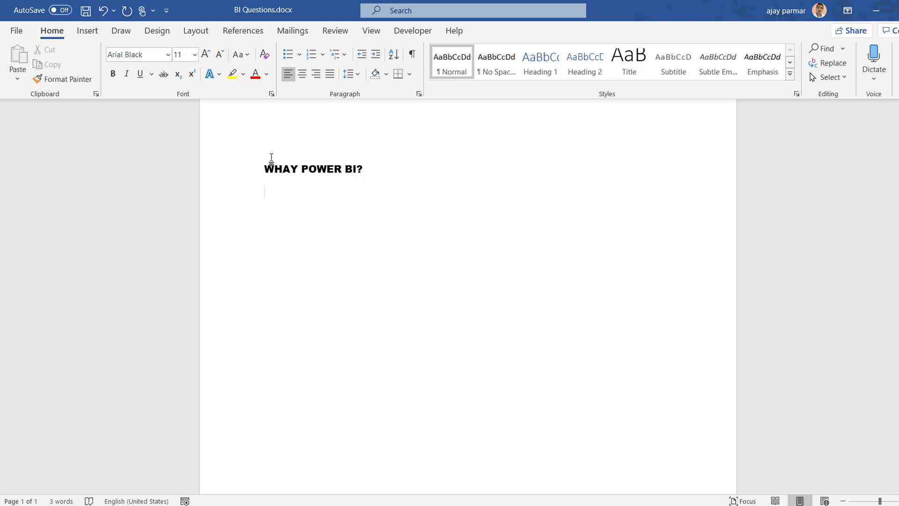
{"action": "type", "text": "HOW IT IS DIFF"}
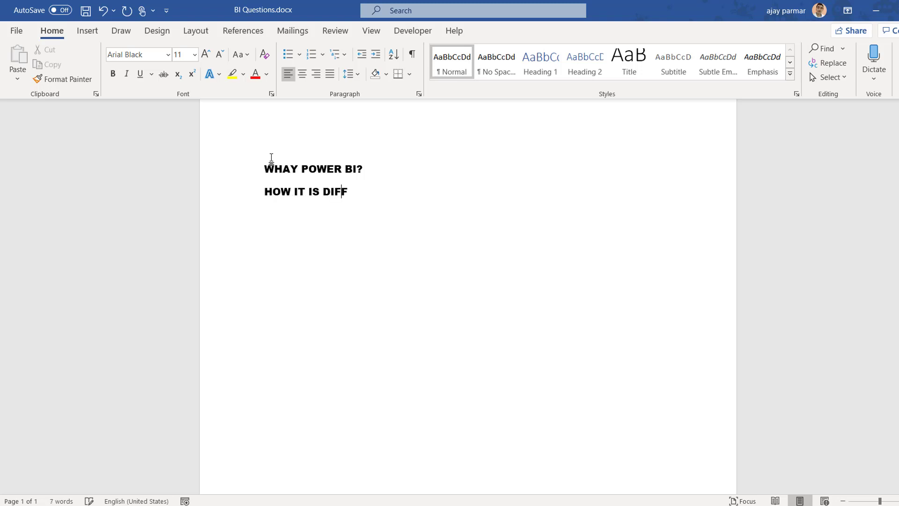
{"action": "type", "text": "ERN"}
{"action": "key", "text": "BackSpace"}
{"action": "type", "text": "ENT FROM "}
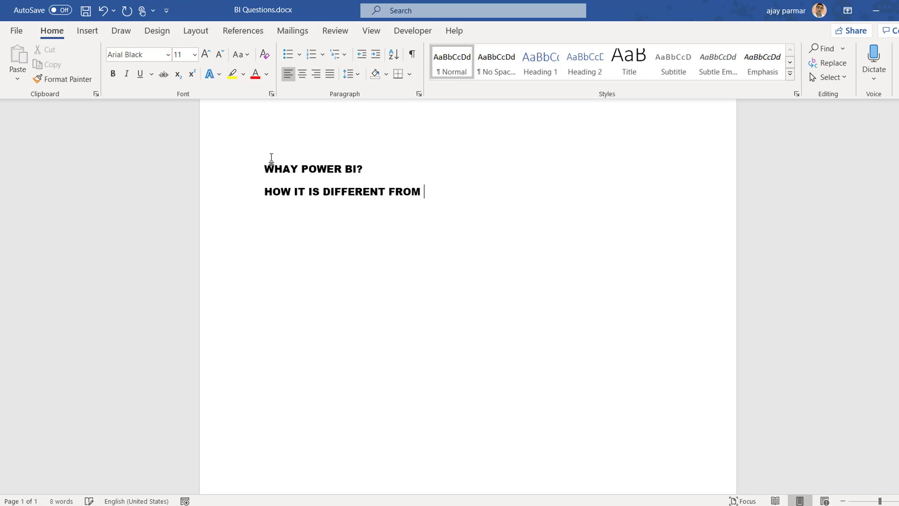
{"action": "type", "text": "ADVANCE EXCEL "}
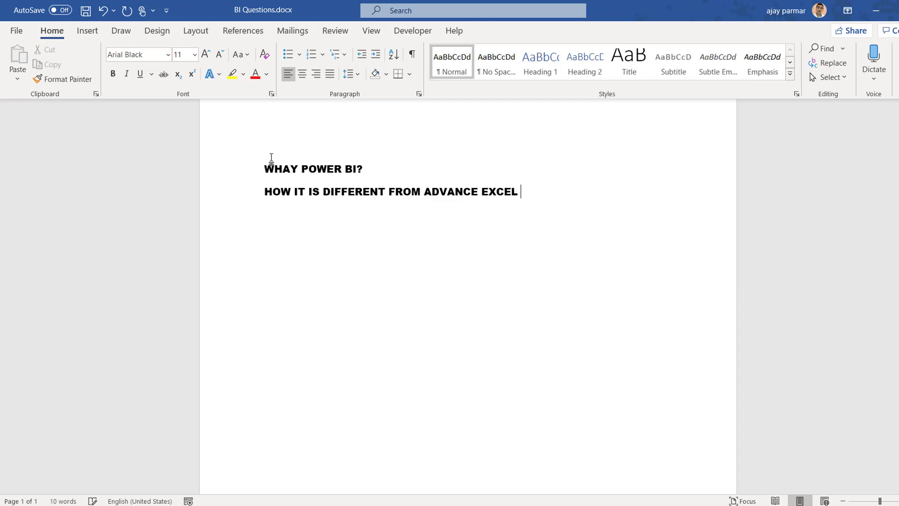
{"action": "type", "text": "AND BB"}
{"action": "key", "text": "BackSpace"}
{"action": "key", "text": "BackSpace"}
{"action": "type", "text": "VB"}
{"action": "type", "text": "A DHAS"}
{"action": "key", "text": "BackSpace"}
{"action": "key", "text": "BackSpace"}
{"action": "key", "text": "BackSpace"}
{"action": "type", "text": "ASH"}
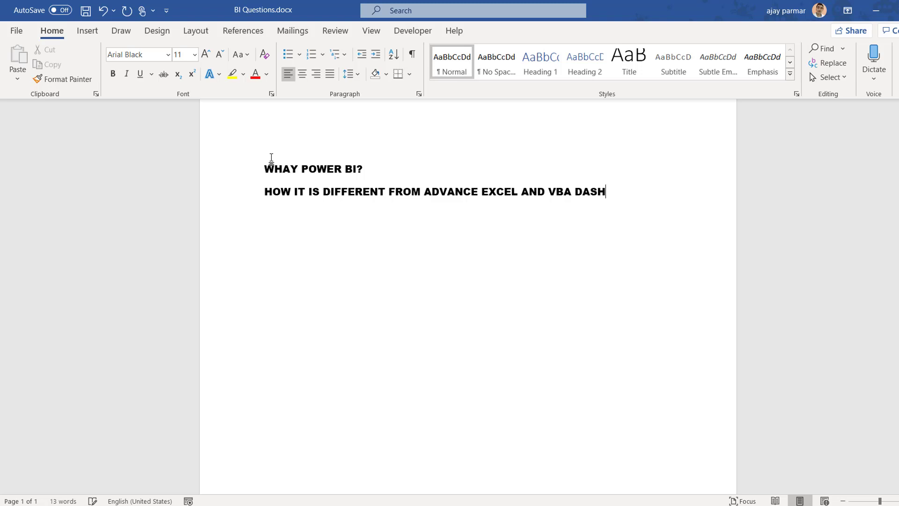
{"action": "type", "text": "BOARDS"}
{"action": "type", "text": "?"}
{"action": "key", "text": "Return"}
Step: Add 'DOES POWER BI HELP IN YOUR CARRER?', 'HOW MUCH POWER BI CHARGES US?' and 'HOW EASY IS EASY - POWER BI?'
{"action": "type", "text": "DO"}
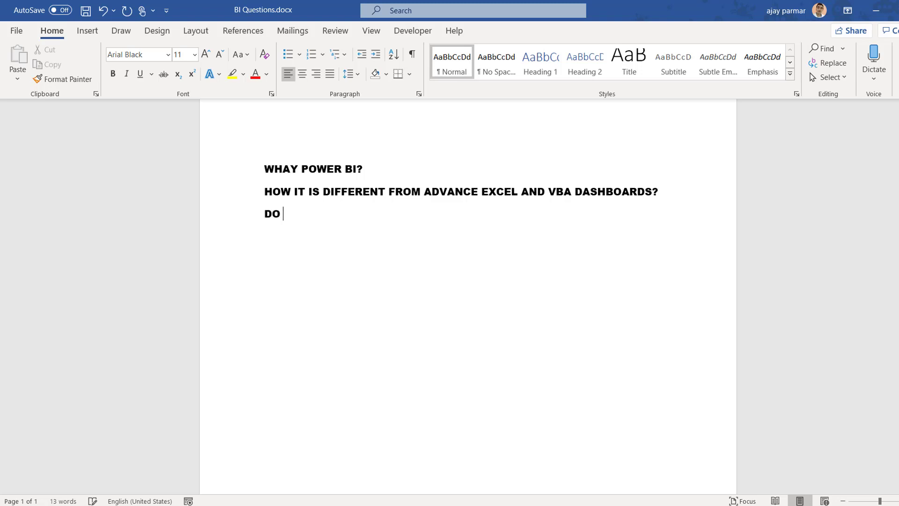
{"action": "type", "text": "ES"}
{"action": "type", "text": " POWER BI HEL"}
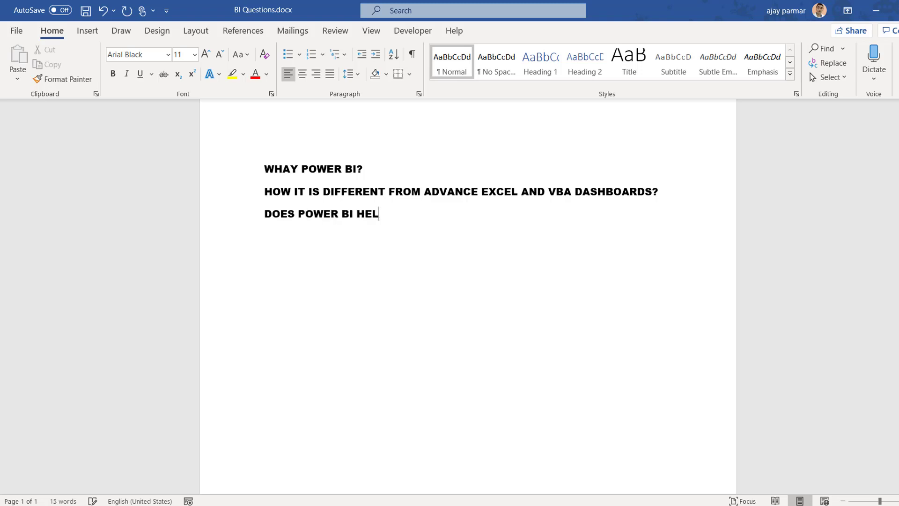
{"action": "type", "text": "P IN YOUR"}
{"action": "type", "text": " CARRER"}
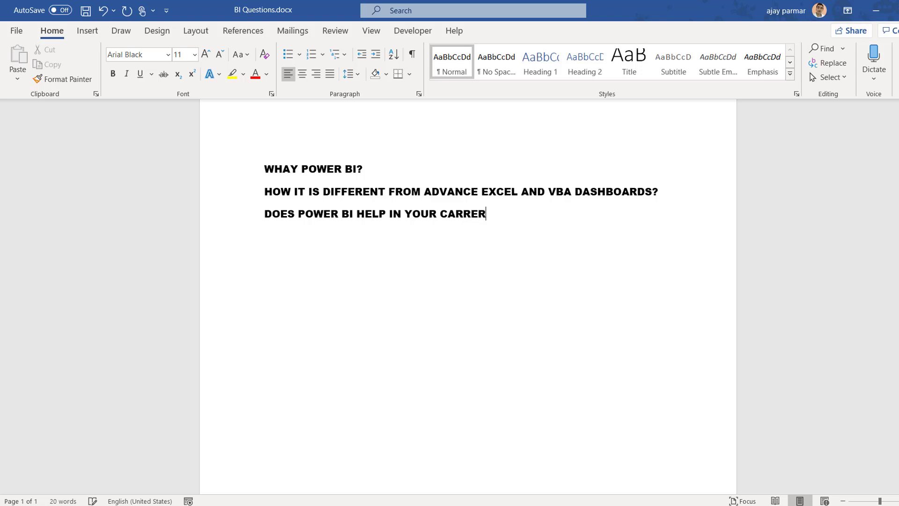
{"action": "type", "text": "?"}
{"action": "left_click", "coordinate": [421, 249]}
{"action": "key", "text": "Return"}
{"action": "type", "text": "HOW MUCH "}
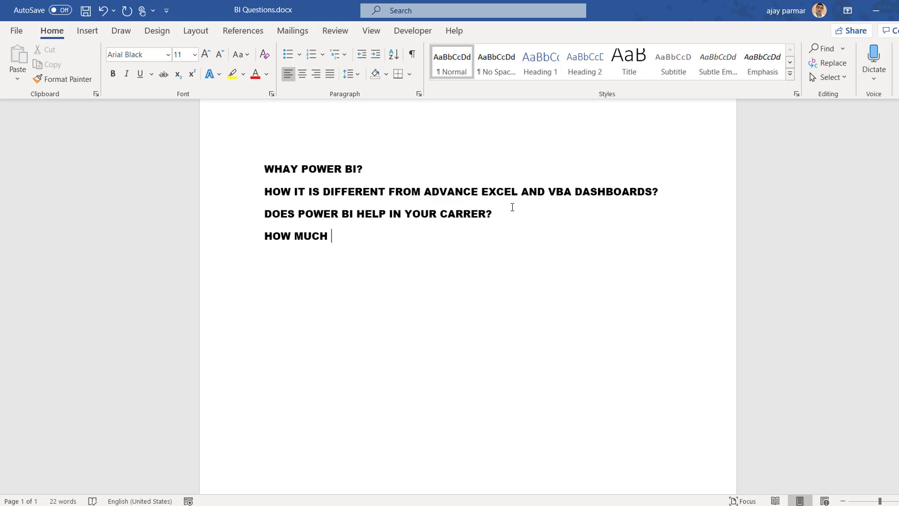
{"action": "type", "text": "POWER BI"}
{"action": "type", "text": "CHAR"}
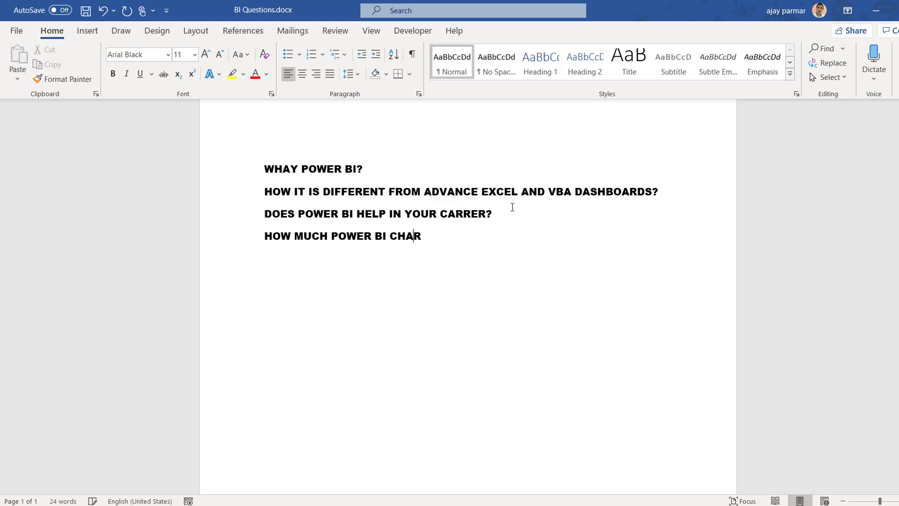
{"action": "type", "text": "GES"}
{"action": "type", "text": " US"}
{"action": "type", "text": "?"}
{"action": "key", "text": "Return"}
{"action": "type", "text": "HOW EAS"}
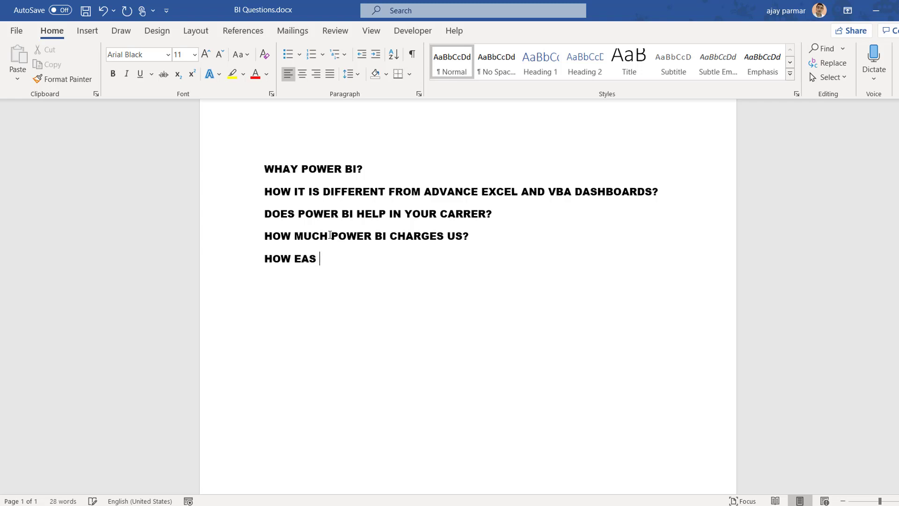
{"action": "type", "text": "Y IS EASY"}
{"action": "type", "text": " - POWER"}
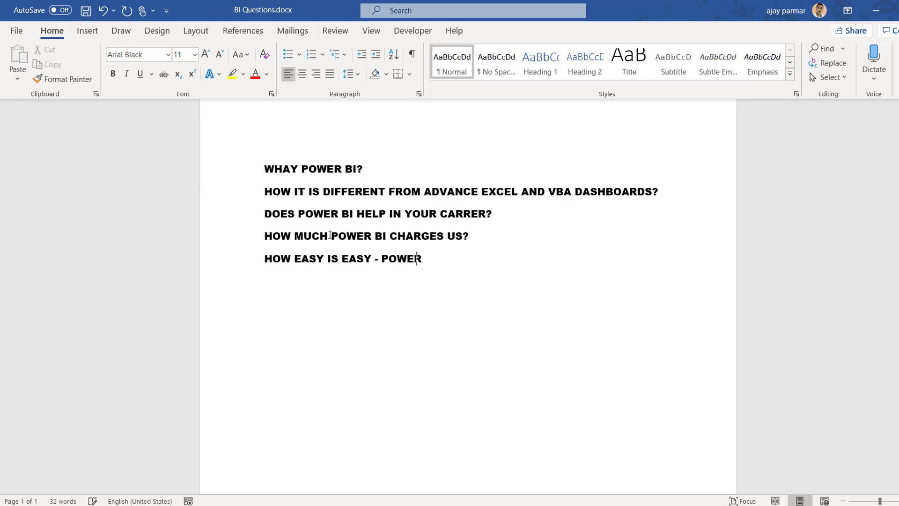
{"action": "type", "text": " BI"}
{"action": "type", "text": "?"}
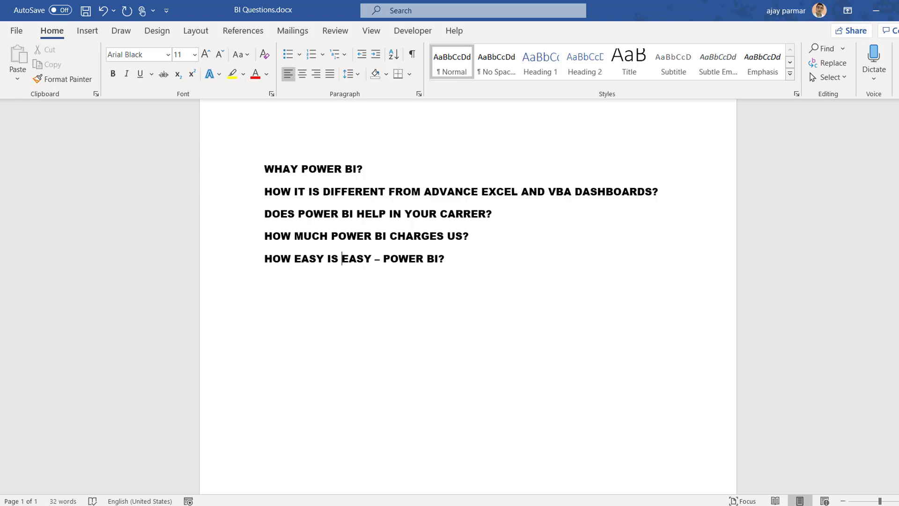
{"action": "key", "text": "ctrl+Left"}
{"action": "key", "text": "ctrl+Left"}
{"action": "key", "text": "ctrl+Left"}
Step: Below the questions, add the line 'BUSINESS INTELLIGENCE TOOL (TABLEU)'
{"action": "scroll", "coordinate": [467, 296], "scroll_direction": "up", "scroll_amount": 1, "text": "ctrl"}
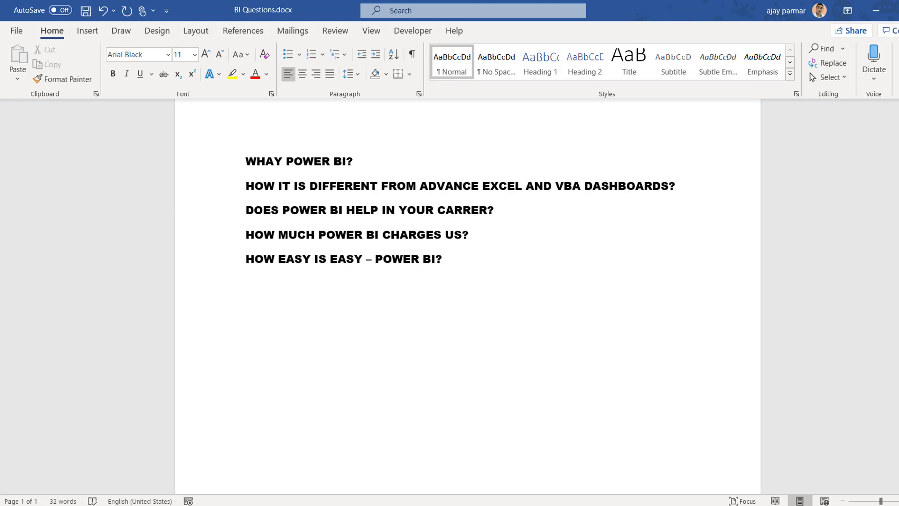
{"action": "scroll", "coordinate": [468, 296], "scroll_direction": "up", "scroll_amount": 1, "text": "ctrl"}
{"action": "scroll", "coordinate": [468, 297], "scroll_direction": "up", "scroll_amount": 1, "text": "ctrl"}
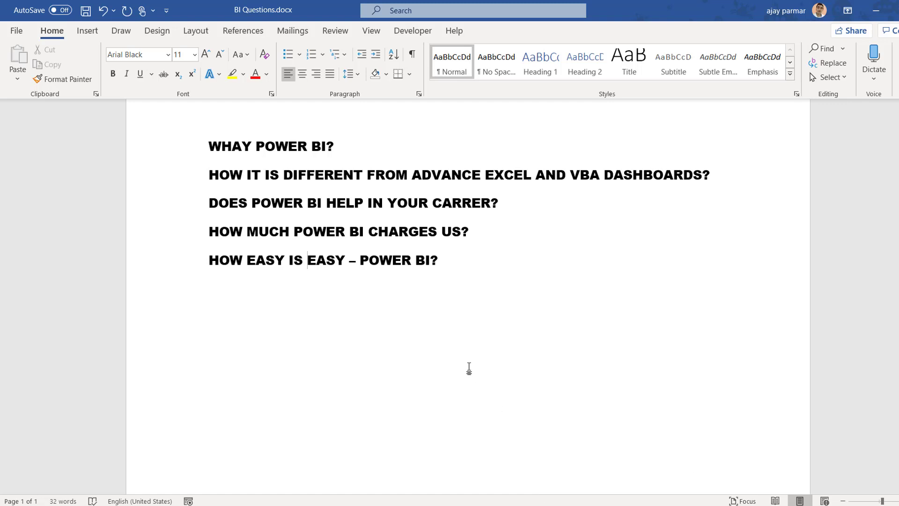
{"action": "key", "text": "Left"}
{"action": "left_click", "coordinate": [489, 261]}
{"action": "key", "text": "Return"}
{"action": "key", "text": "Return"}
{"action": "key", "text": "Return"}
{"action": "type", "text": "BUSINE"}
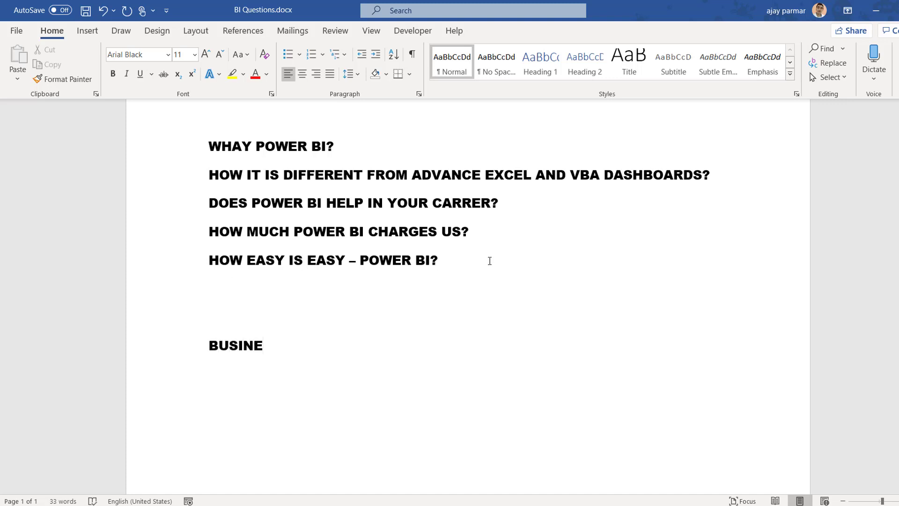
{"action": "type", "text": "SS INTEL"}
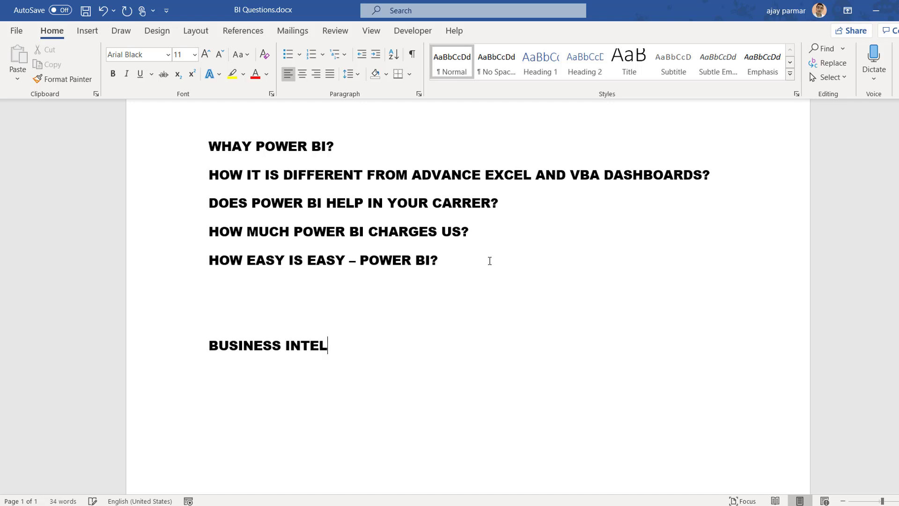
{"action": "type", "text": "LIGENCE TOOL"}
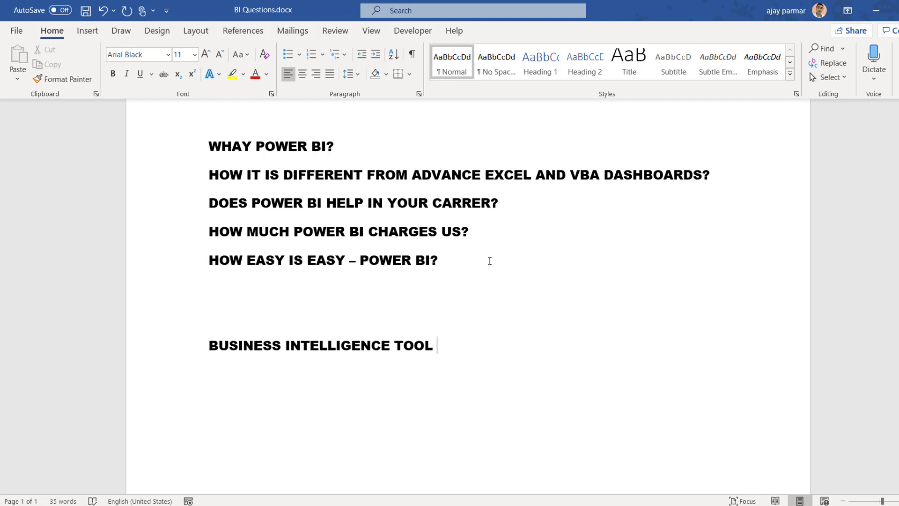
{"action": "type", "text": "(T"}
{"action": "type", "text": "ABKE"}
{"action": "key", "text": "BackSpace"}
{"action": "key", "text": "BackSpace"}
{"action": "type", "text": "L"}
{"action": "type", "text": "EU)"}
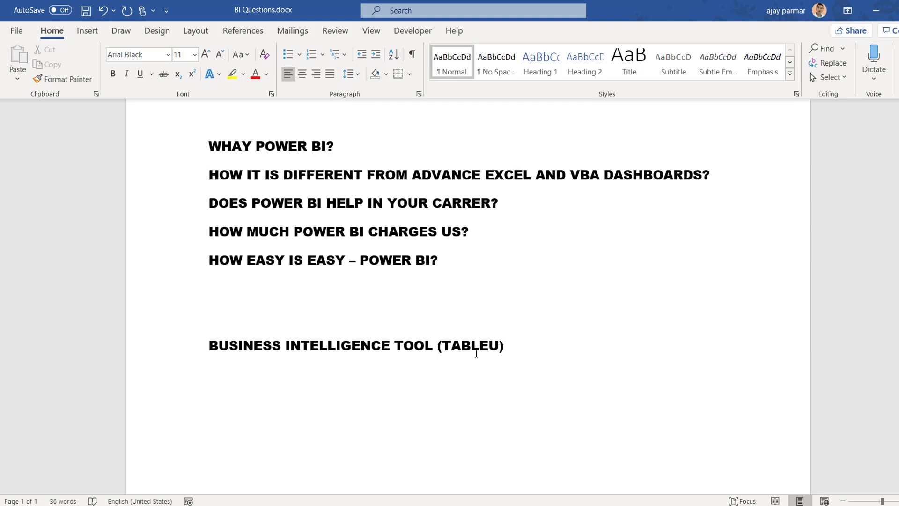
Step: Insert '- DATA VISULIZATION' right after TABLEU inside the parentheses
{"action": "left_click", "coordinate": [479, 346]}
{"action": "key", "text": "Right"}
{"action": "key", "text": "Right"}
{"action": "type", "text": "- "}
{"action": "type", "text": "DATA VISULA"}
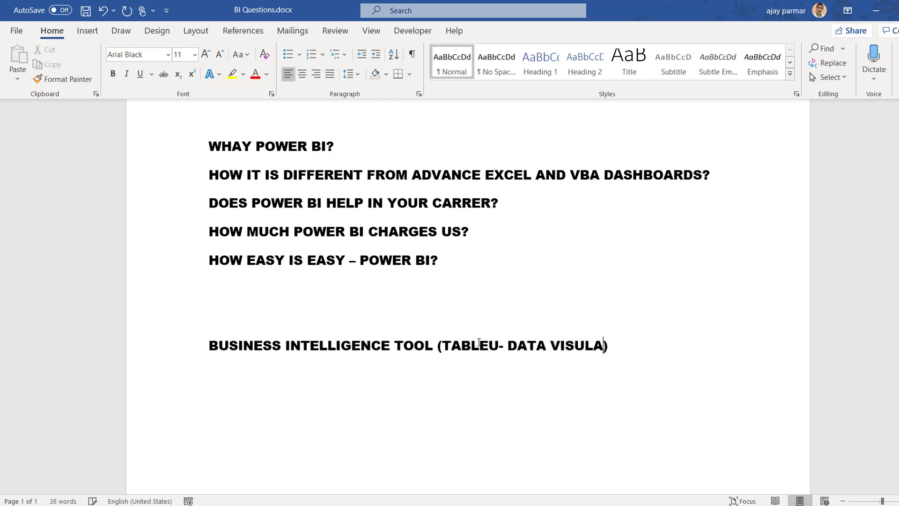
{"action": "type", "text": "I"}
{"action": "key", "text": "BackSpace"}
{"action": "type", "text": "IZATION"}
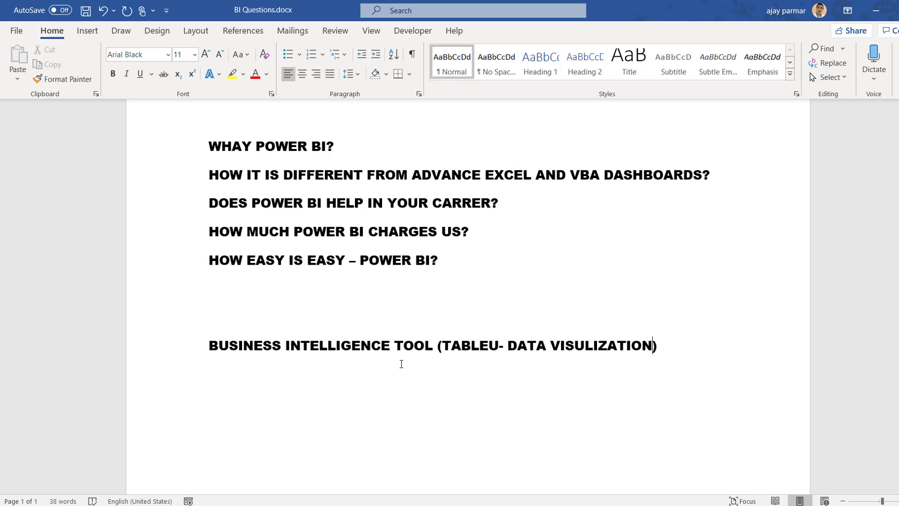
Step: Add an empty line below the heading, then delete 'TABLEU- DATA VISULIZATION' from inside the parentheses
{"action": "left_click", "coordinate": [698, 353]}
{"action": "key", "text": "Return"}
{"action": "left_click", "coordinate": [442, 347]}
{"action": "left_click_drag", "start_coordinate": [442, 347], "coordinate": [640, 348]}
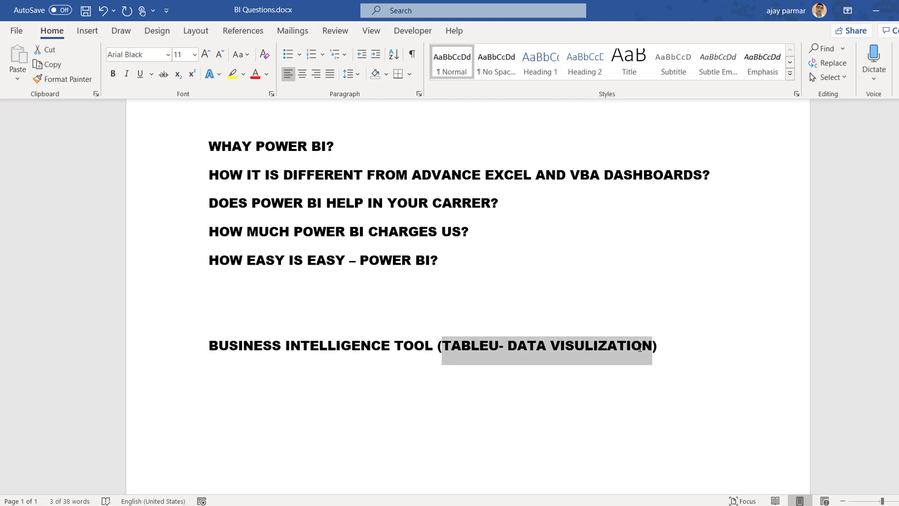
{"action": "key", "text": "Delete"}
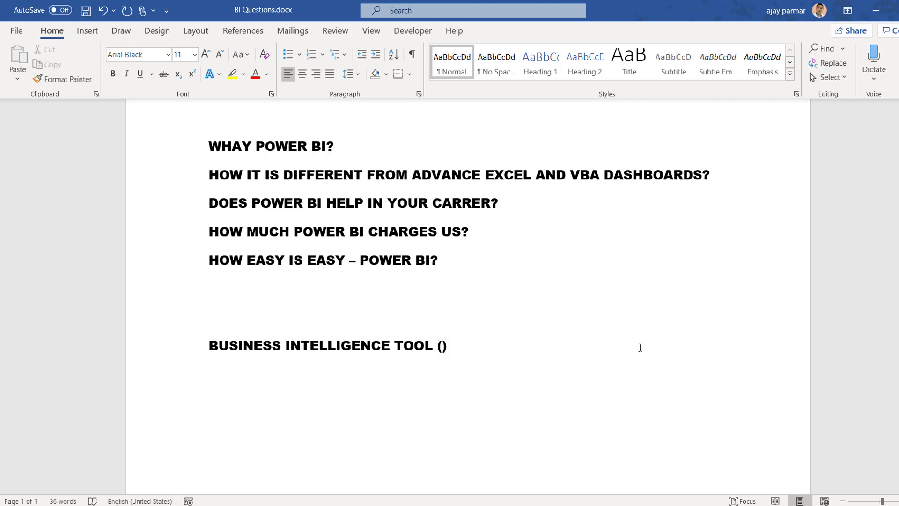
Step: Replace the empty brackets with '- DATA VISULIZATION - DATA DASHBOARD/REPORT' and start a new line
{"action": "left_click", "coordinate": [423, 361]}
{"action": "left_click", "coordinate": [491, 346]}
{"action": "key", "text": "BackSpace"}
{"action": "key", "text": "BackSpace"}
{"action": "type", "text": "- DATA"}
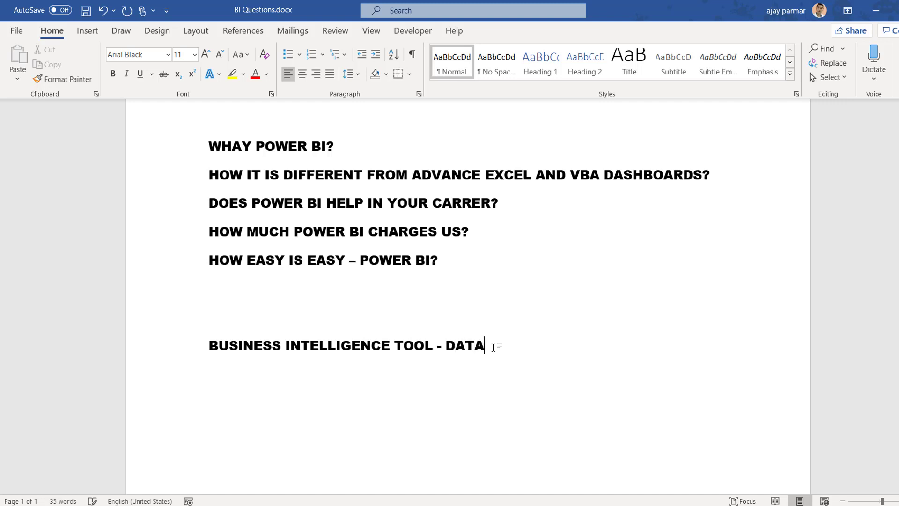
{"action": "type", "text": " VSI"}
{"action": "key", "text": "BackSpace"}
{"action": "key", "text": "BackSpace"}
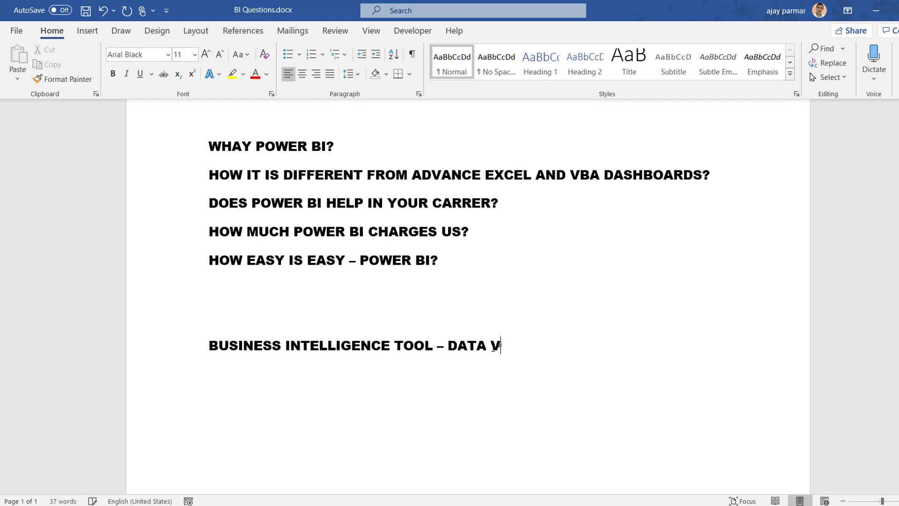
{"action": "type", "text": "ISULI"}
{"action": "type", "text": "ZATION "}
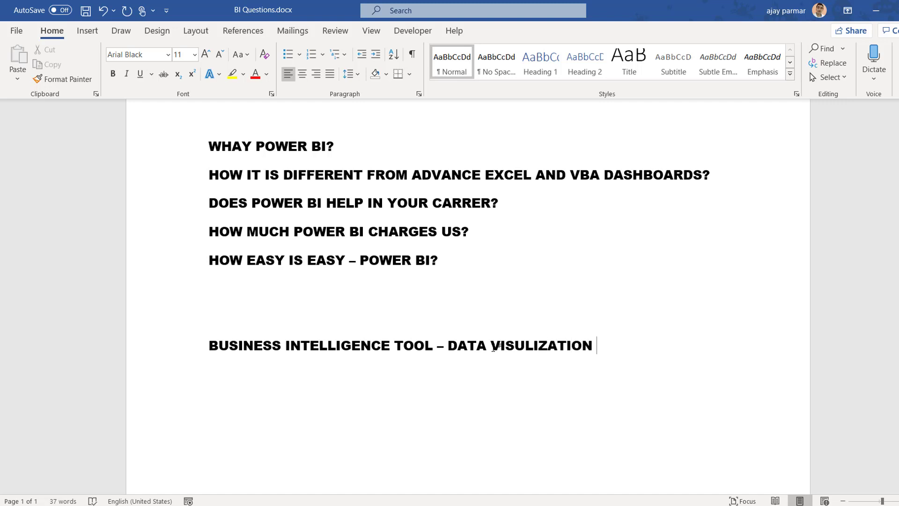
{"action": "type", "text": "- DATA "}
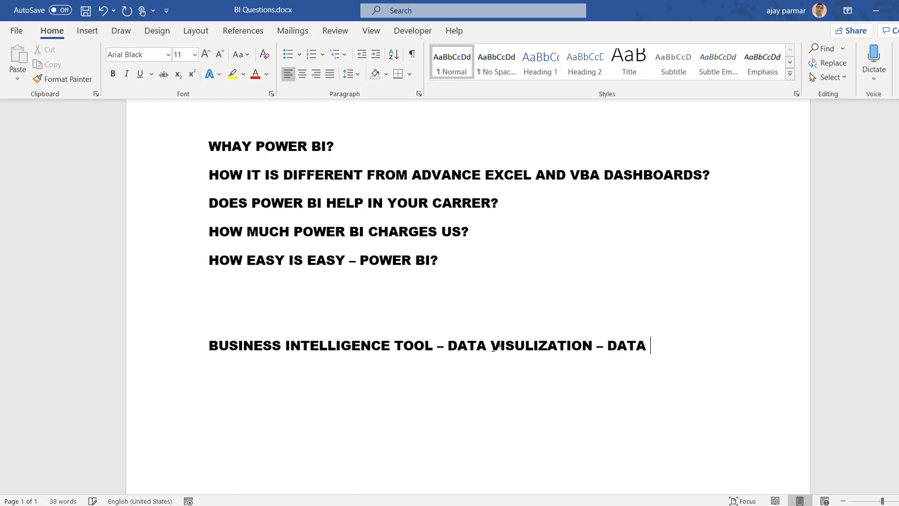
{"action": "type", "text": "S"}
{"action": "key", "text": "BackSpace"}
{"action": "type", "text": "DAS"}
{"action": "type", "text": "HBOARD"}
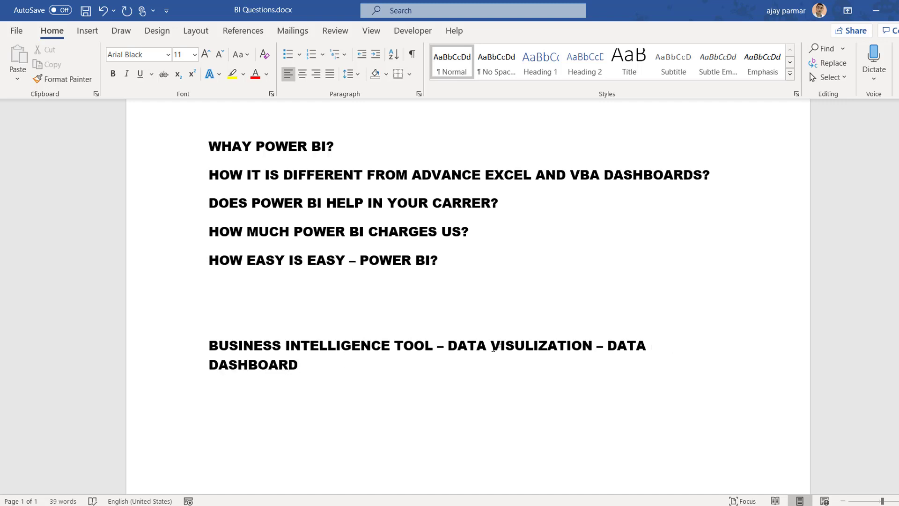
{"action": "type", "text": "/REPORT"}
{"action": "key", "text": "Return"}
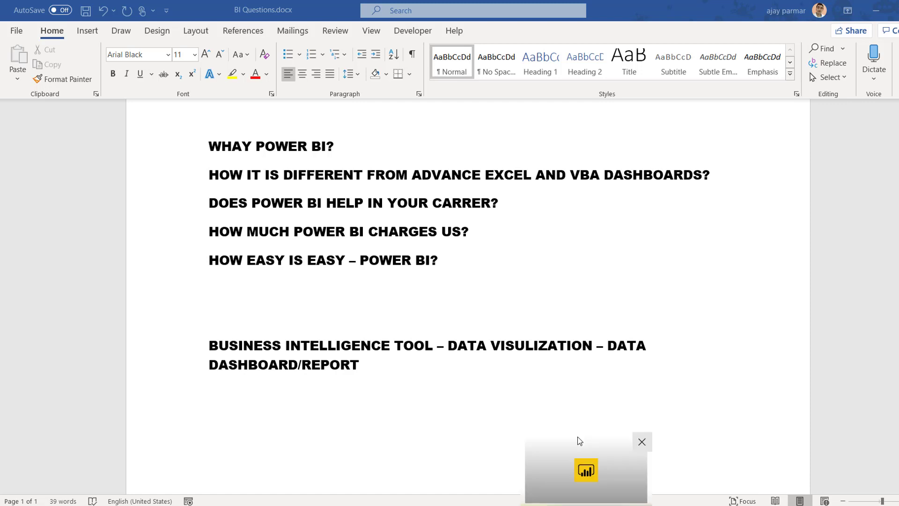
Step: Switch to the Power BI Desktop window showing the REVENUEreport page
{"action": "left_click", "coordinate": [578, 440]}
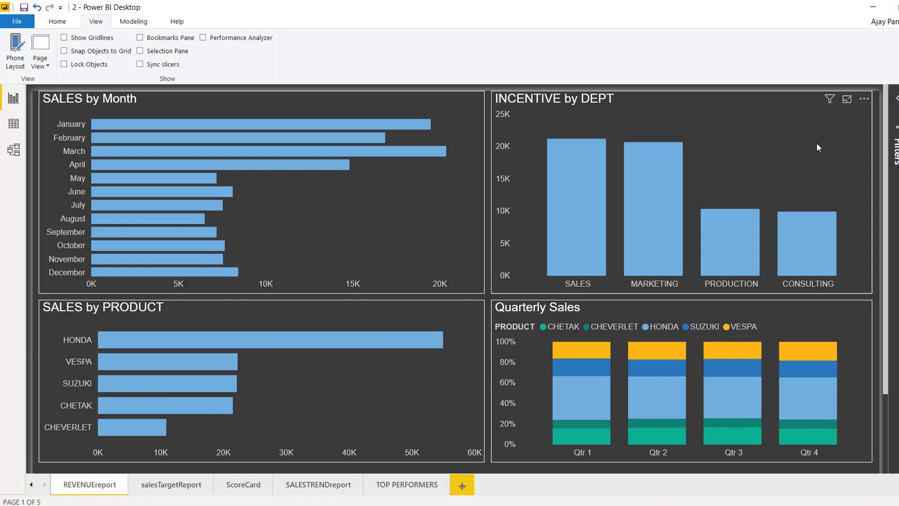
{"action": "mouse_move", "coordinate": [576, 211]}
{"action": "mouse_move", "coordinate": [583, 180]}
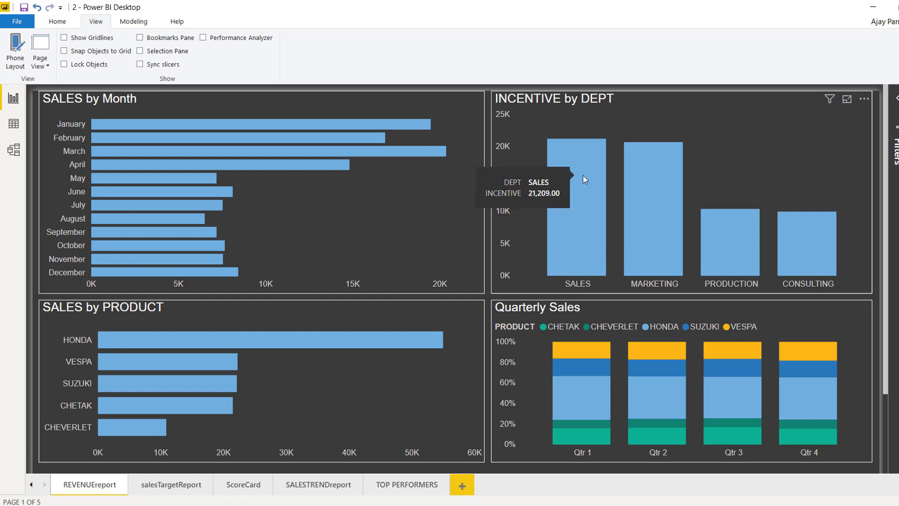
Step: Select the SALES bar in INCENTIVE by DEPT to cross-highlight the other charts
{"action": "left_click", "coordinate": [577, 242]}
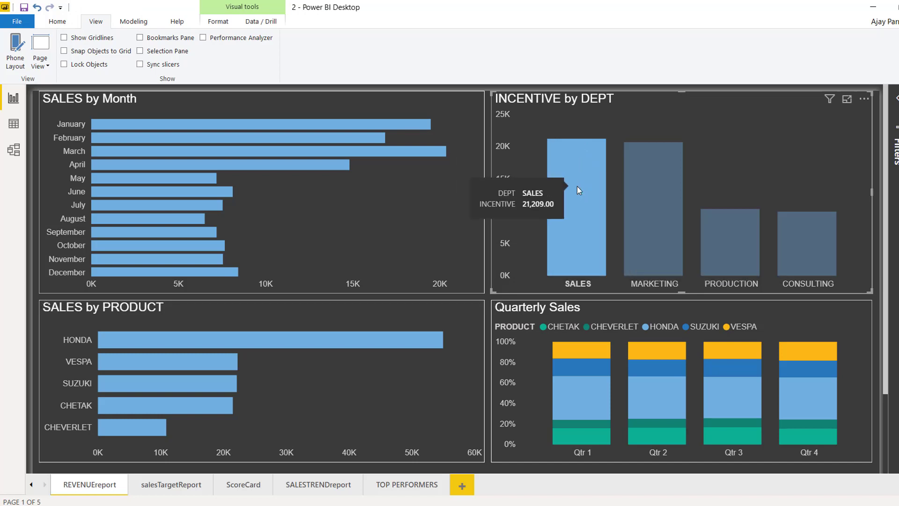
{"action": "left_click", "coordinate": [602, 224]}
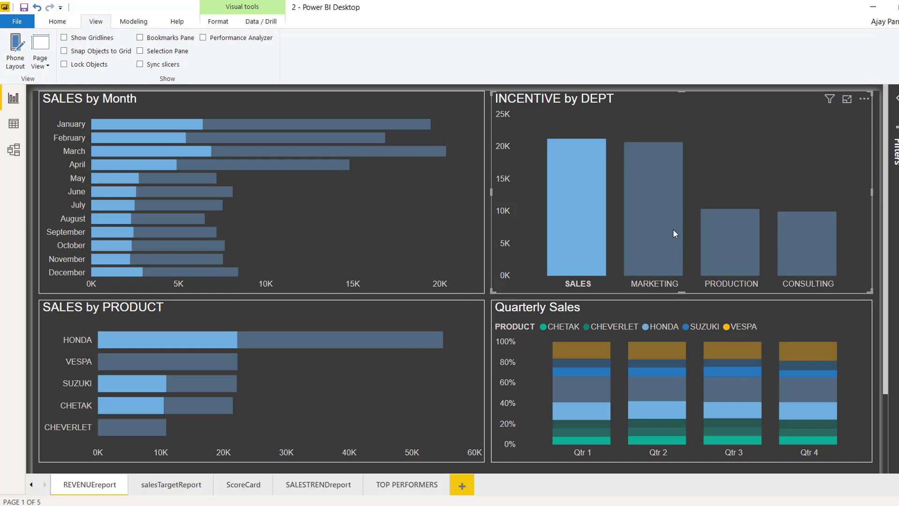
Step: Cross-filter by CONSULTING, MARKETING, PRODUCTION, SALES and MARKETING in turn, then clear the department filter
{"action": "left_click", "coordinate": [815, 255]}
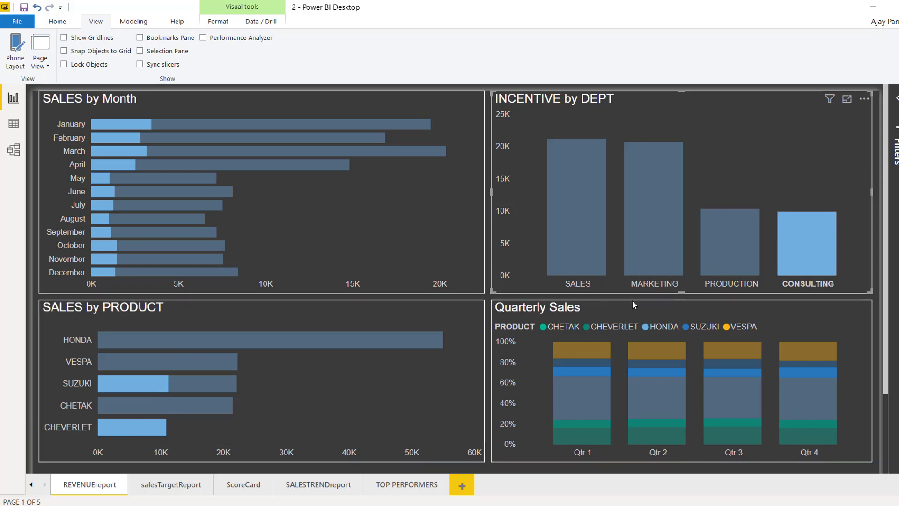
{"action": "left_click", "coordinate": [659, 235]}
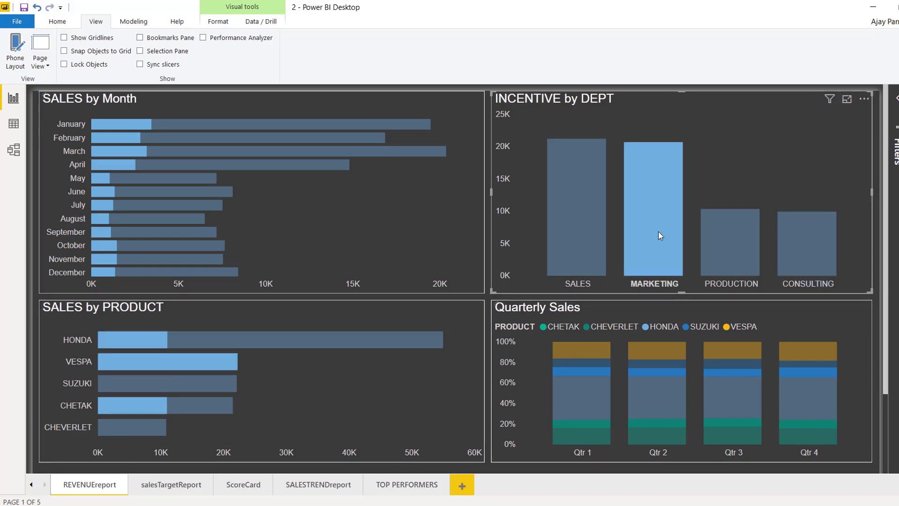
{"action": "mouse_move", "coordinate": [699, 345]}
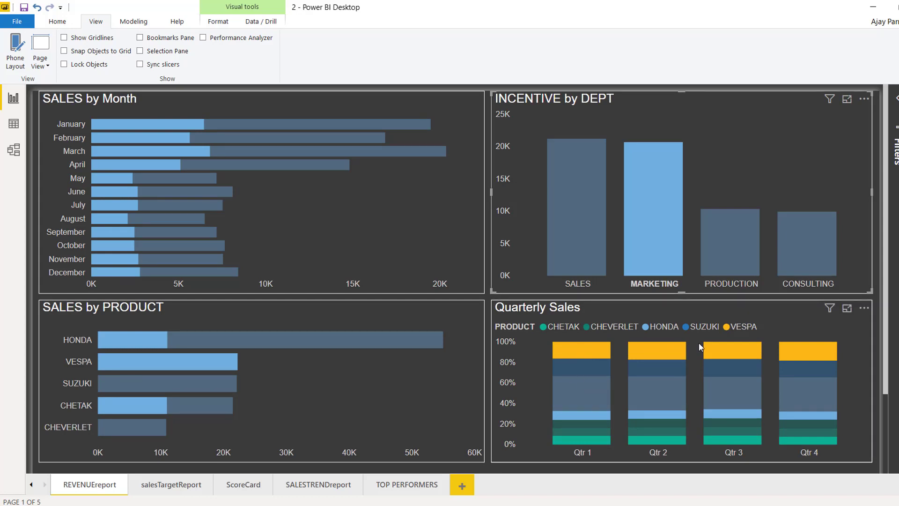
{"action": "left_click", "coordinate": [720, 265]}
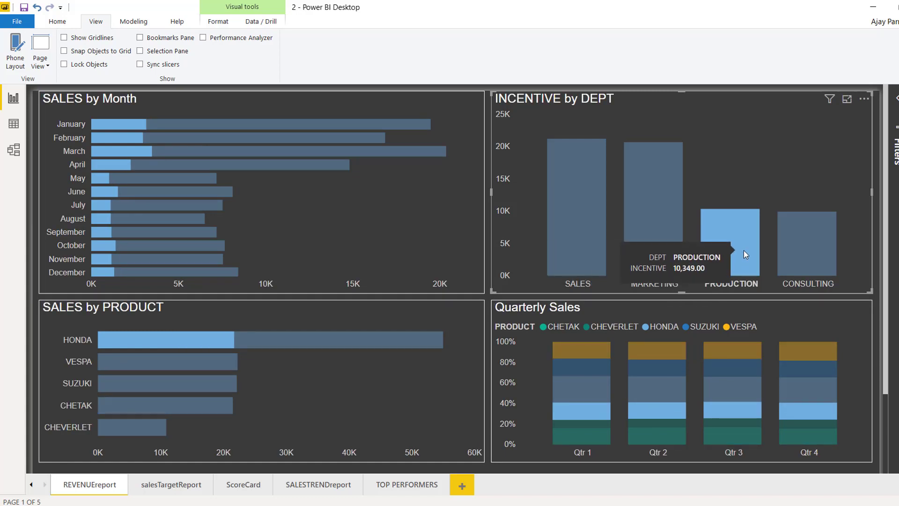
{"action": "left_click", "coordinate": [568, 244]}
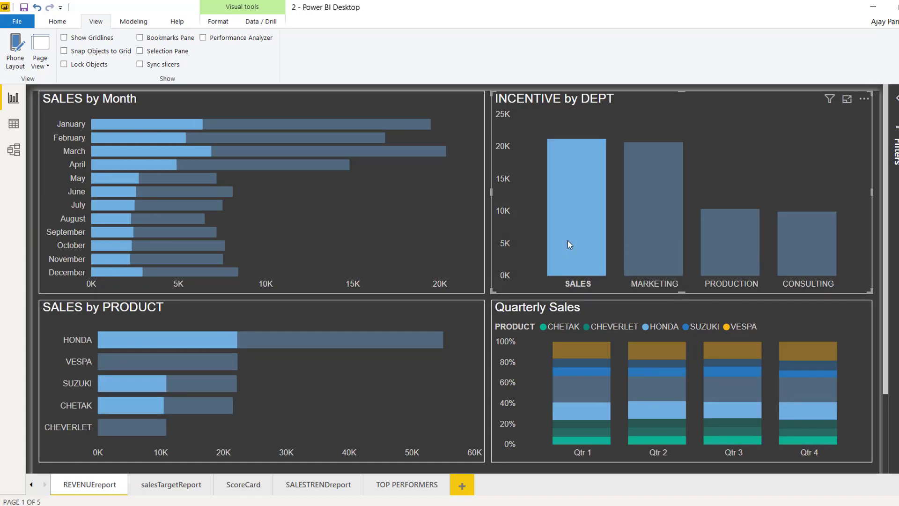
{"action": "left_click", "coordinate": [655, 203]}
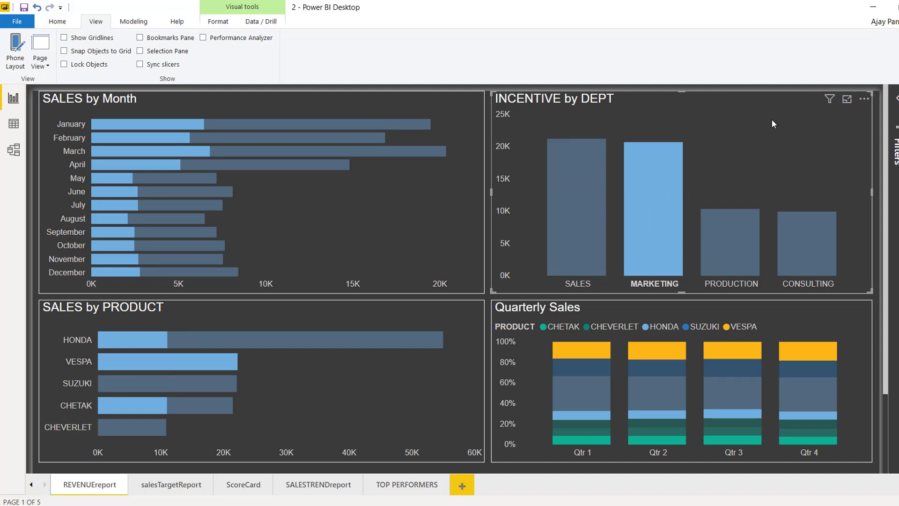
{"action": "left_click", "coordinate": [655, 207]}
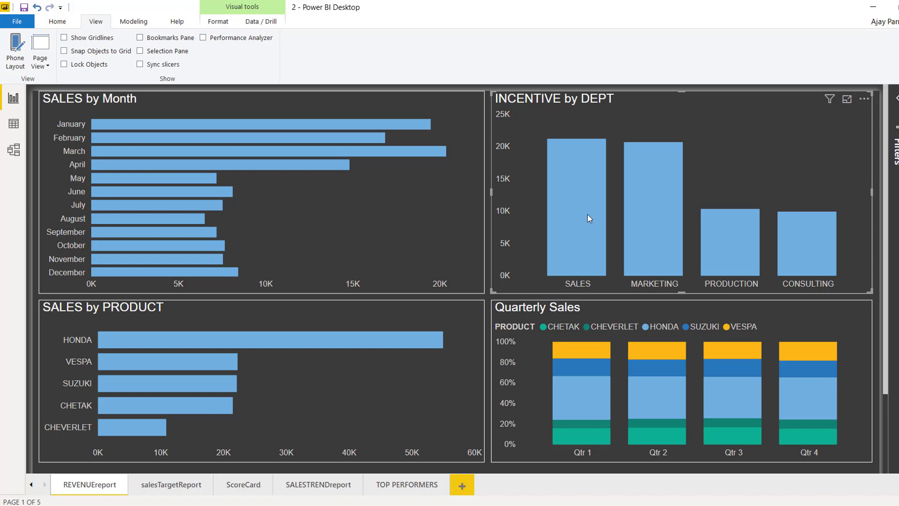
{"action": "mouse_move", "coordinate": [751, 118]}
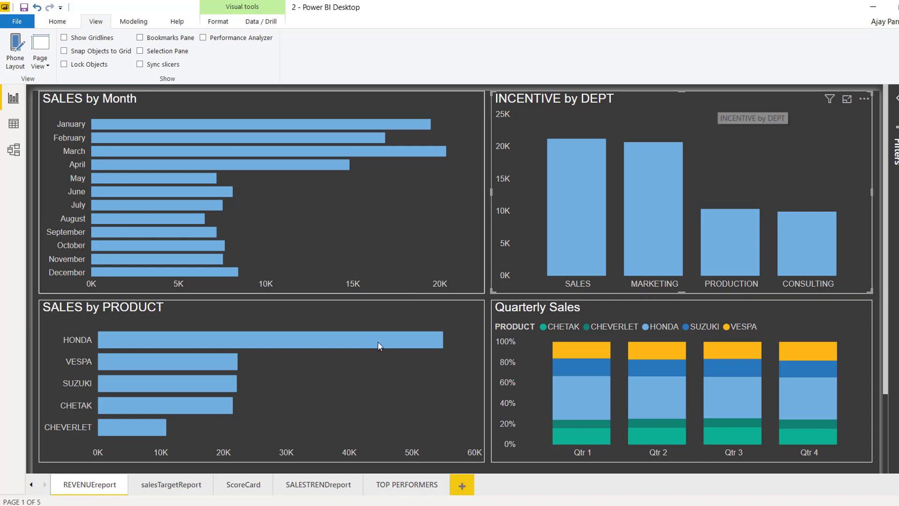
{"action": "mouse_move", "coordinate": [261, 383]}
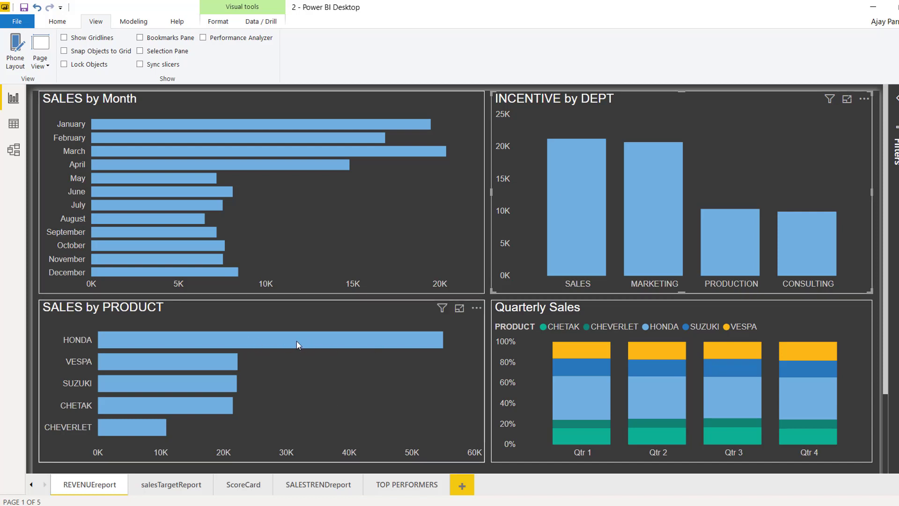
Step: Cross-filter the report by HONDA, then SUZUKI, then deselect SUZUKI so all charts are unfiltered
{"action": "left_click", "coordinate": [286, 343]}
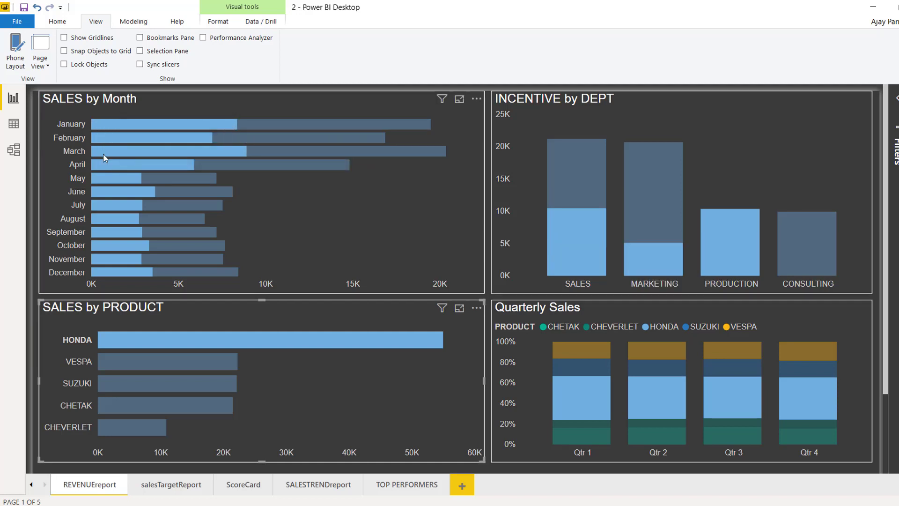
{"action": "left_click", "coordinate": [182, 387]}
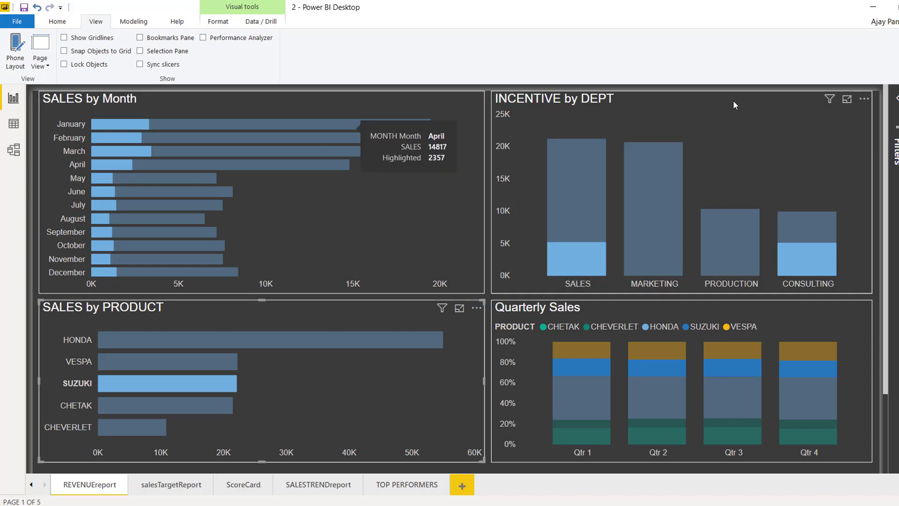
{"action": "left_click", "coordinate": [169, 384]}
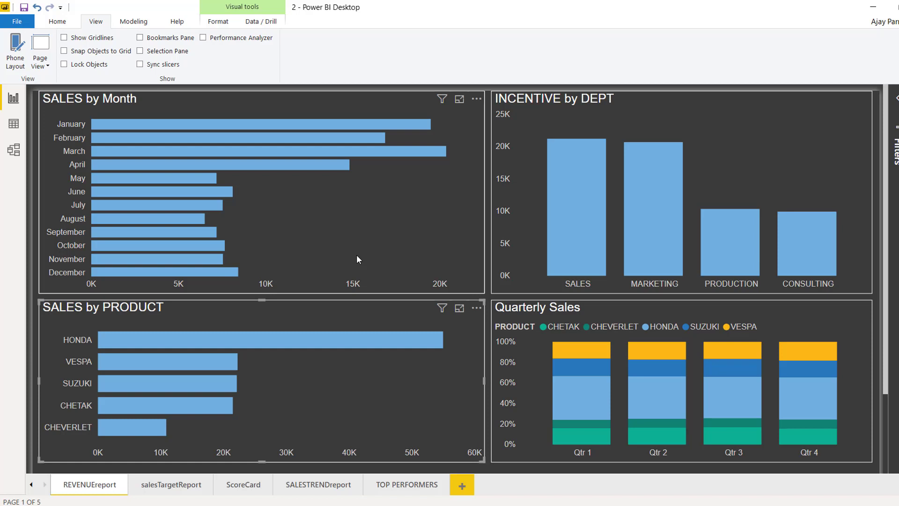
{"action": "left_click", "coordinate": [896, 101]}
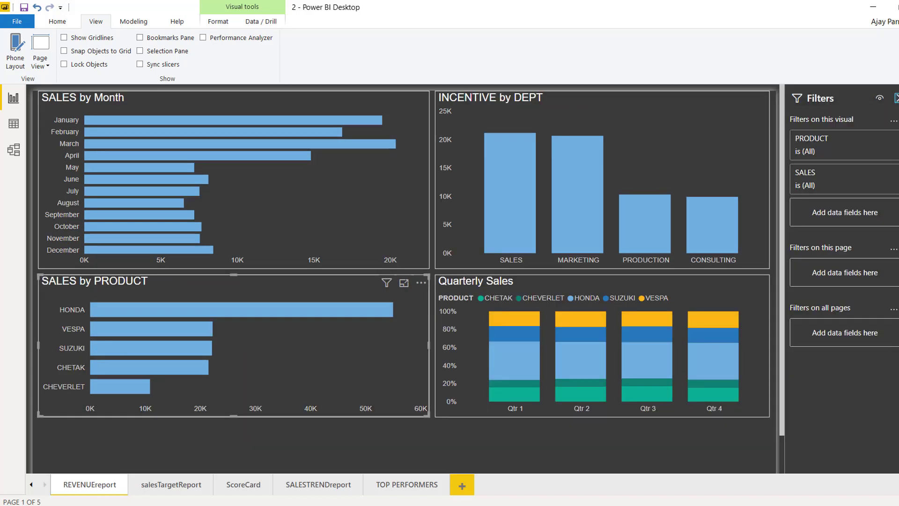
{"action": "mouse_move", "coordinate": [656, 120]}
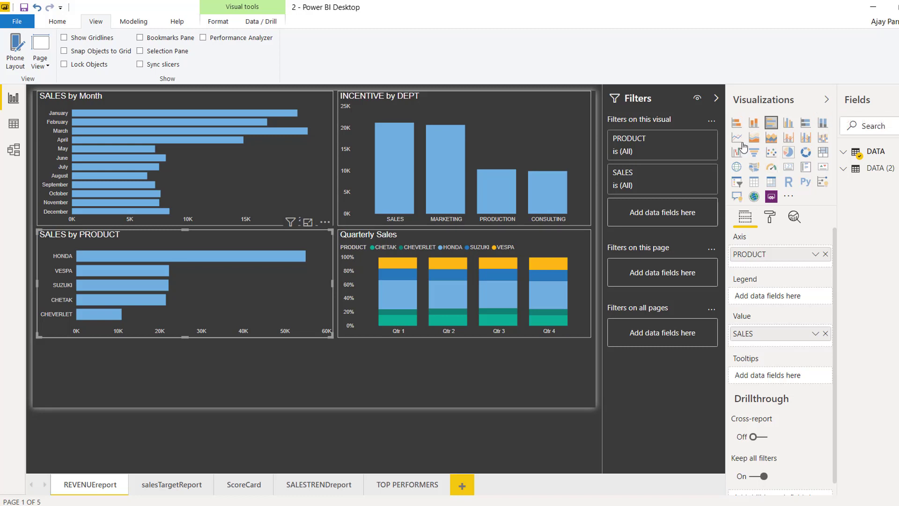
{"action": "left_click", "coordinate": [827, 101]}
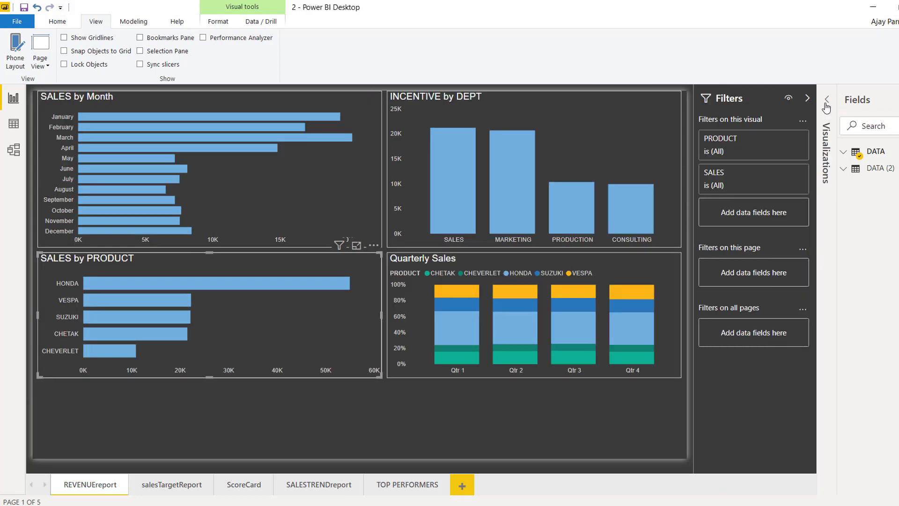
{"action": "left_click", "coordinate": [806, 100]}
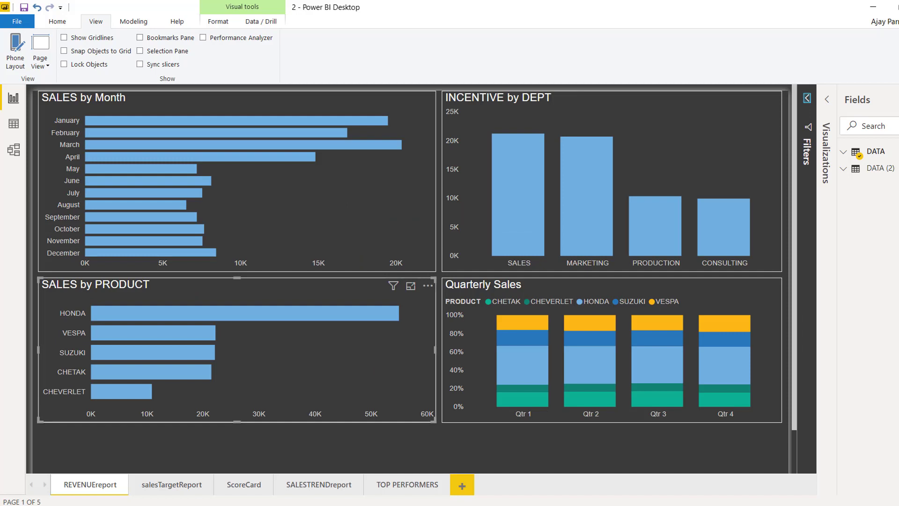
{"action": "left_click", "coordinate": [827, 99]}
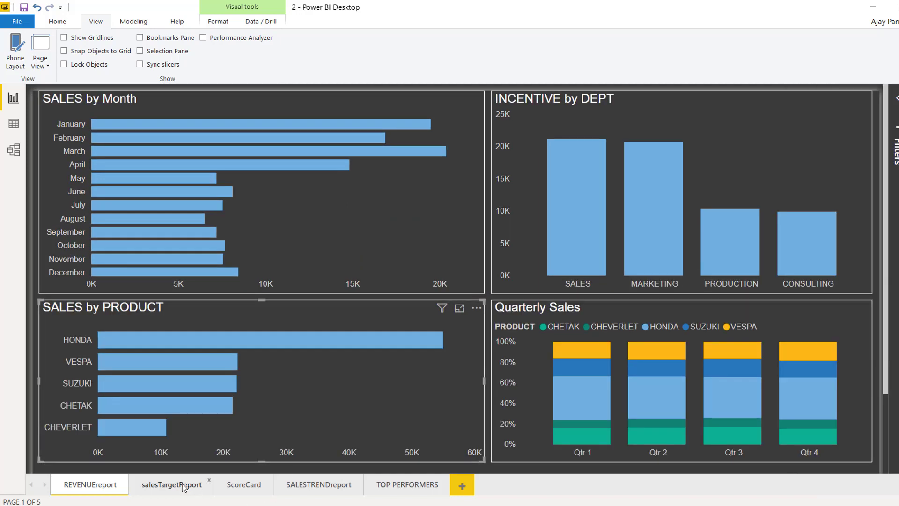
Step: On salesTargetReport, filter to HONDA and clear it, then open the ScoreCard page
{"action": "left_click", "coordinate": [183, 487]}
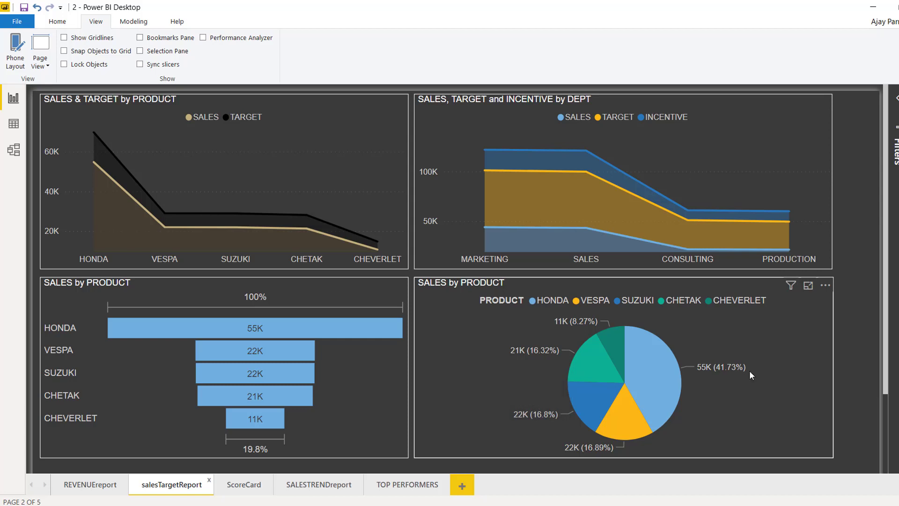
{"action": "mouse_move", "coordinate": [705, 366]}
{"action": "left_click", "coordinate": [654, 381]}
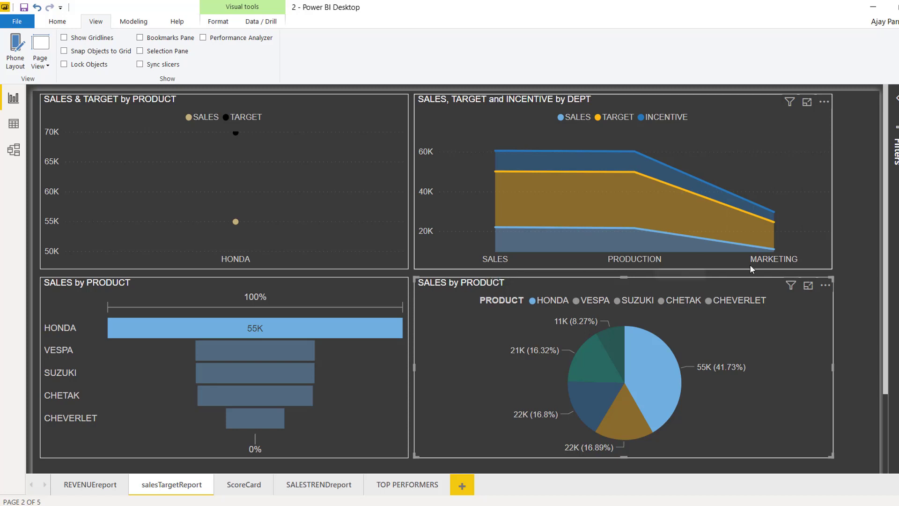
{"action": "left_click", "coordinate": [766, 346]}
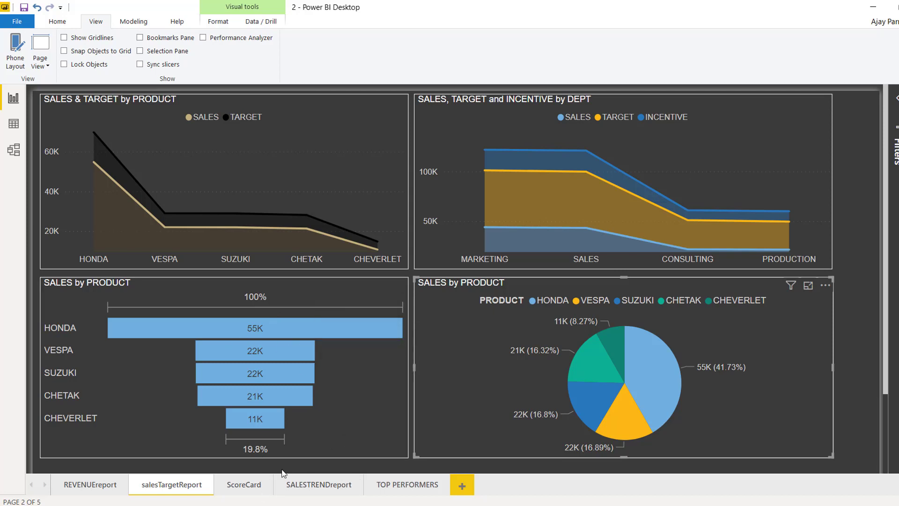
{"action": "left_click", "coordinate": [241, 487]}
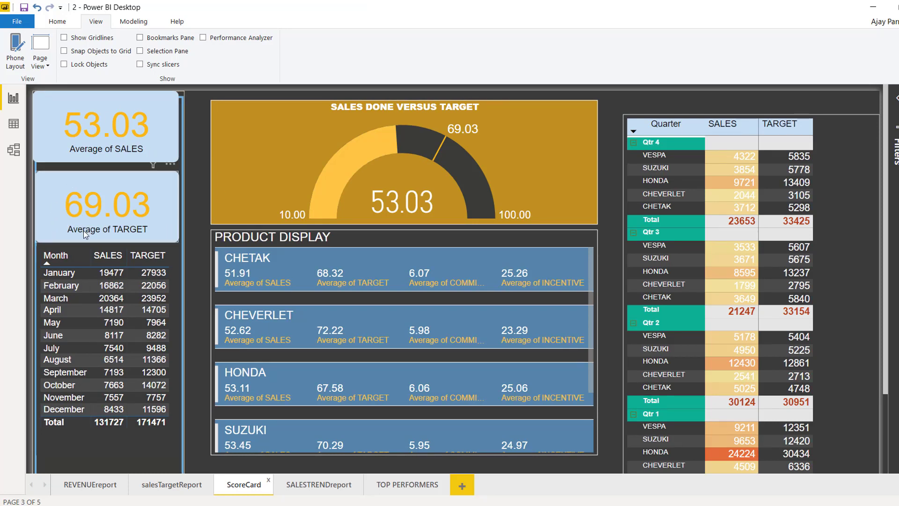
{"action": "mouse_move", "coordinate": [107, 207]}
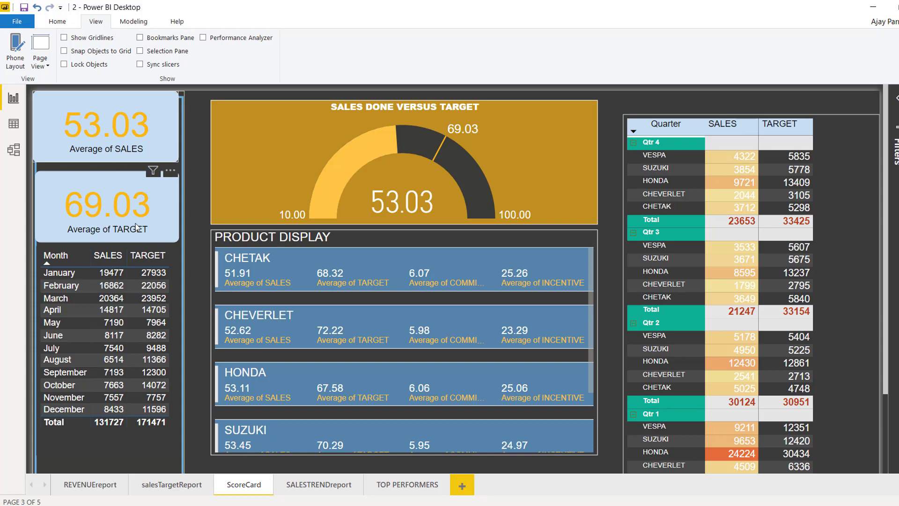
{"action": "key", "text": "alt"}
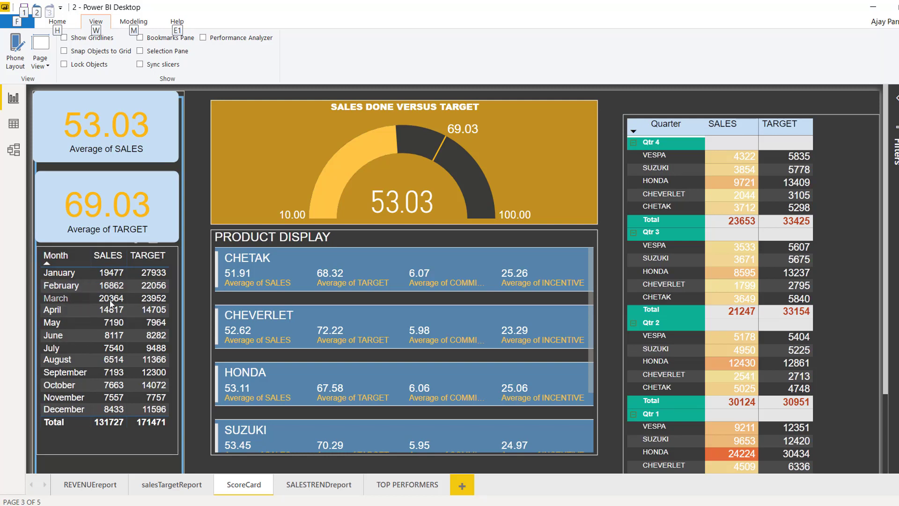
{"action": "left_click", "coordinate": [63, 277]}
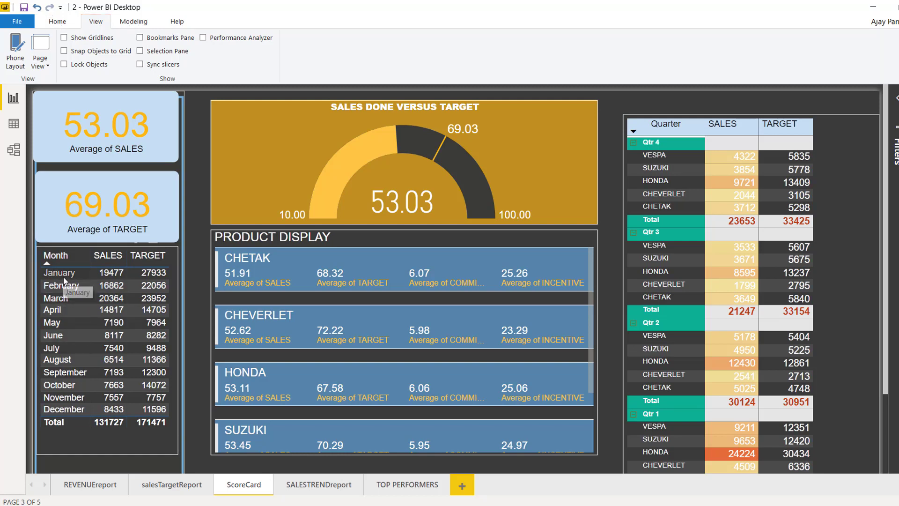
{"action": "left_click", "coordinate": [63, 277]}
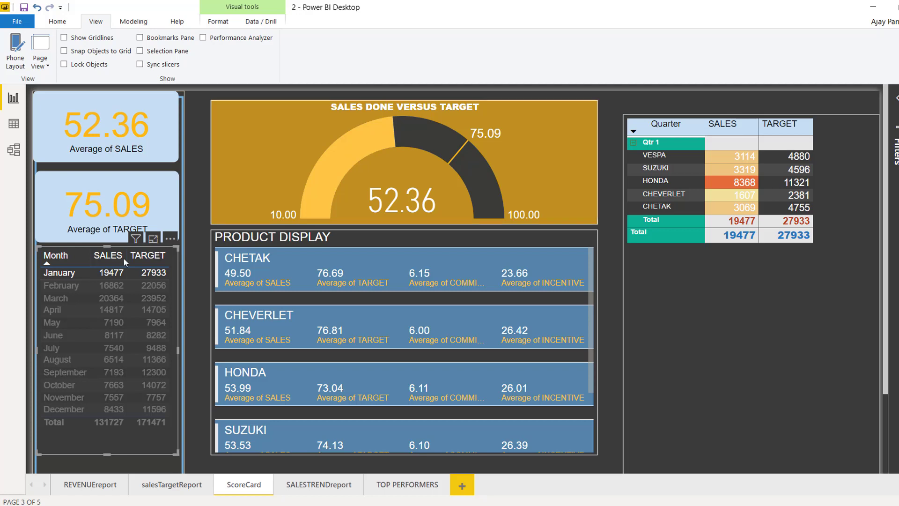
{"action": "left_click", "coordinate": [60, 333]}
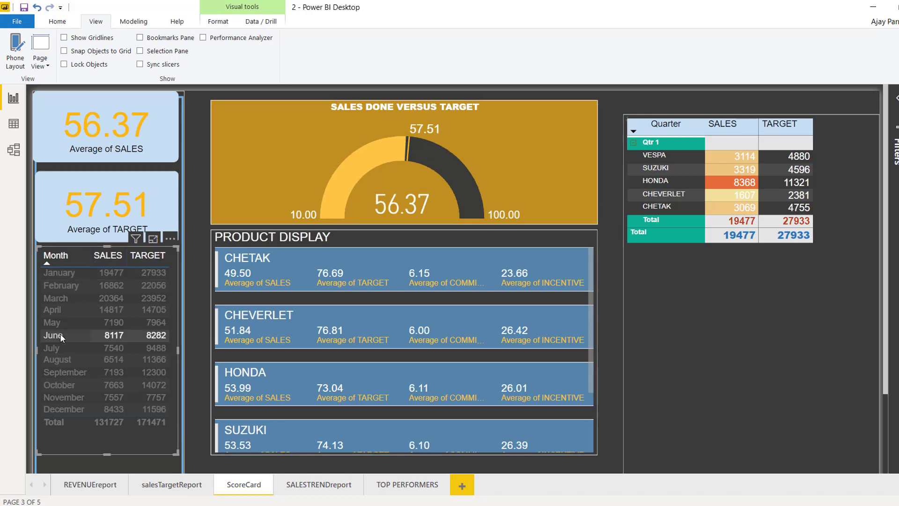
{"action": "left_click", "coordinate": [62, 372]}
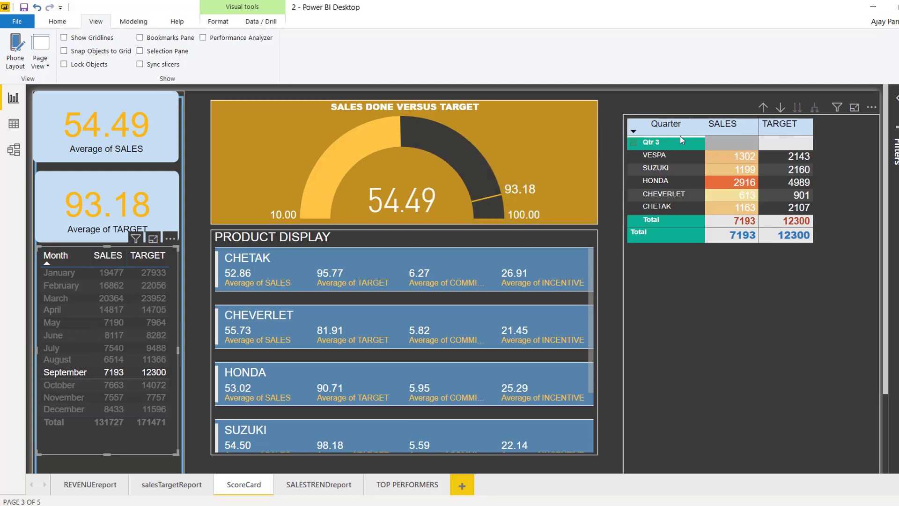
{"action": "mouse_move", "coordinate": [403, 344]}
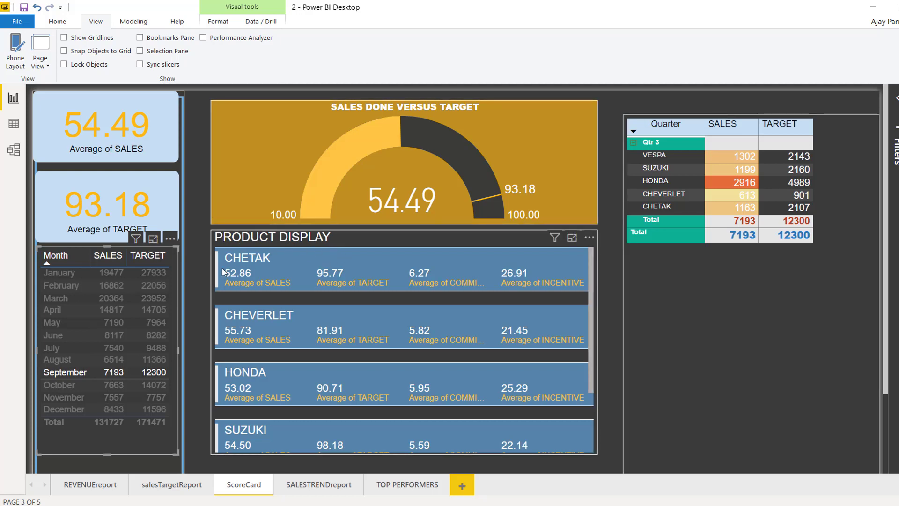
{"action": "left_click", "coordinate": [63, 390]}
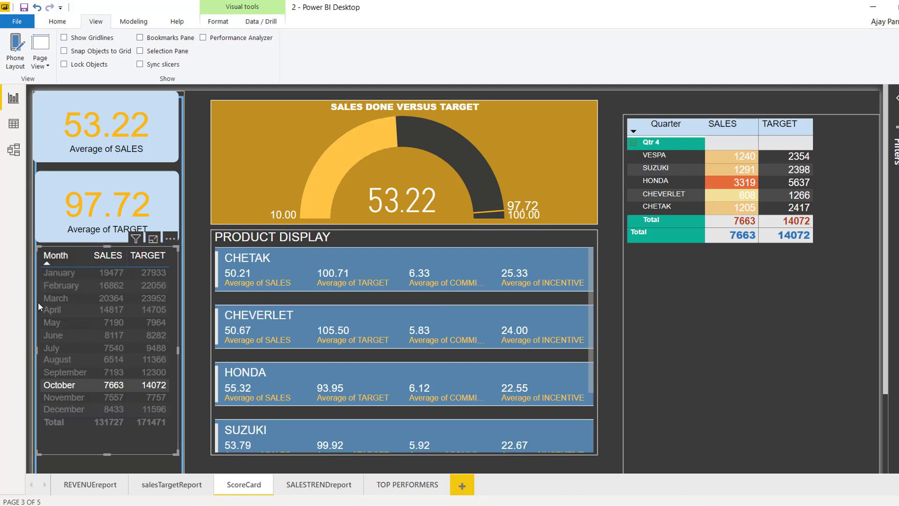
{"action": "left_click", "coordinate": [72, 445]}
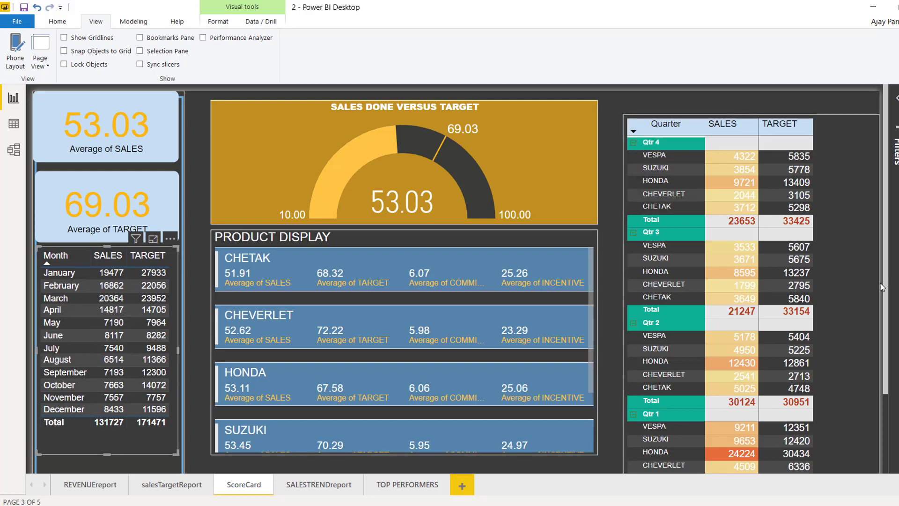
Step: Collapse the ScoreCard matrix to quarters, enable drill-down, and drill into Qtr 4 (SALES 53.27 vs TARGET 75.28)
{"action": "left_click", "coordinate": [878, 375]}
{"action": "scroll", "coordinate": [885, 328], "scroll_direction": "down", "scroll_amount": 2}
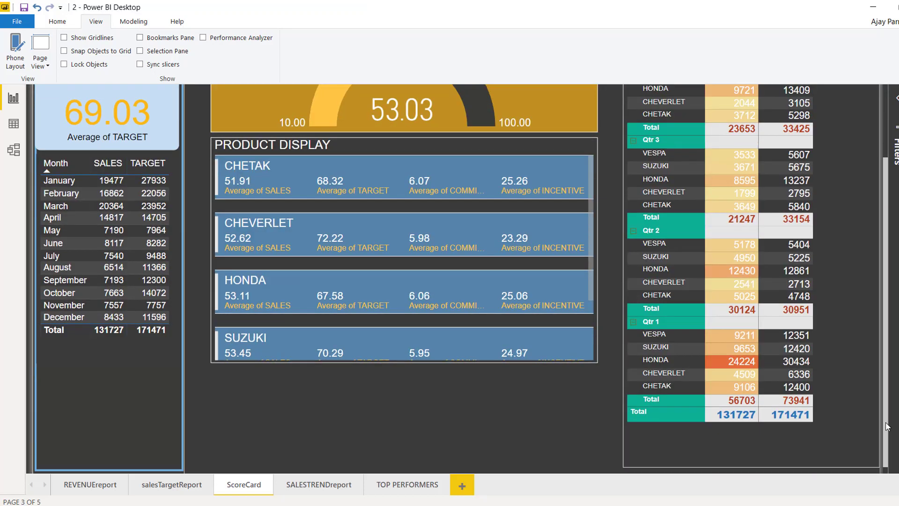
{"action": "scroll", "coordinate": [890, 290], "scroll_direction": "up", "scroll_amount": 2}
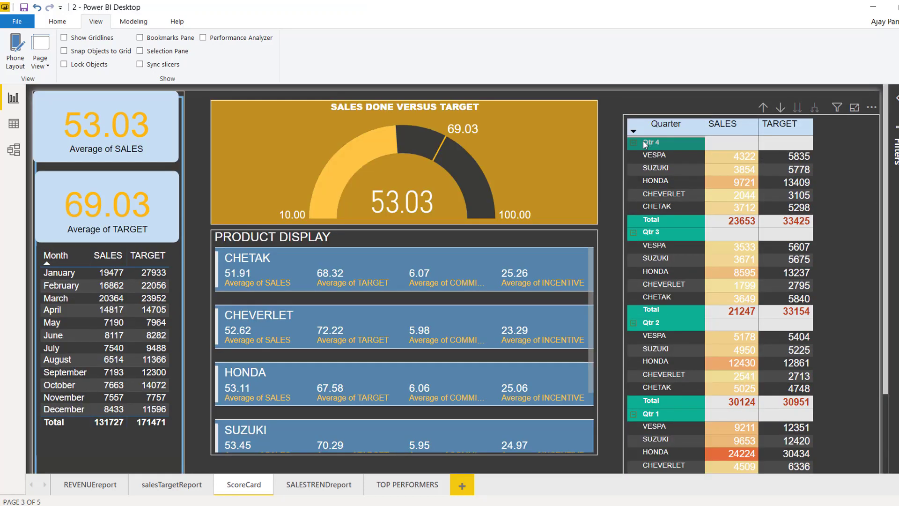
{"action": "mouse_move", "coordinate": [763, 108]}
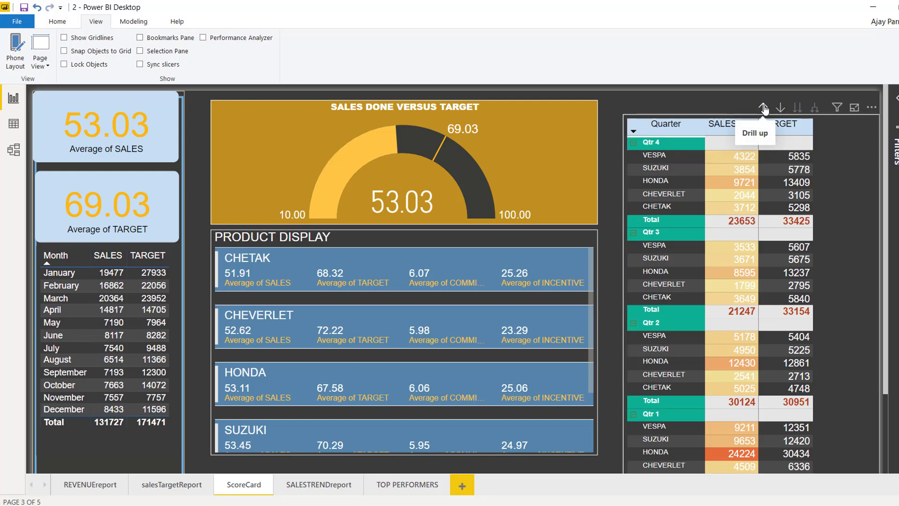
{"action": "left_click", "coordinate": [763, 108]}
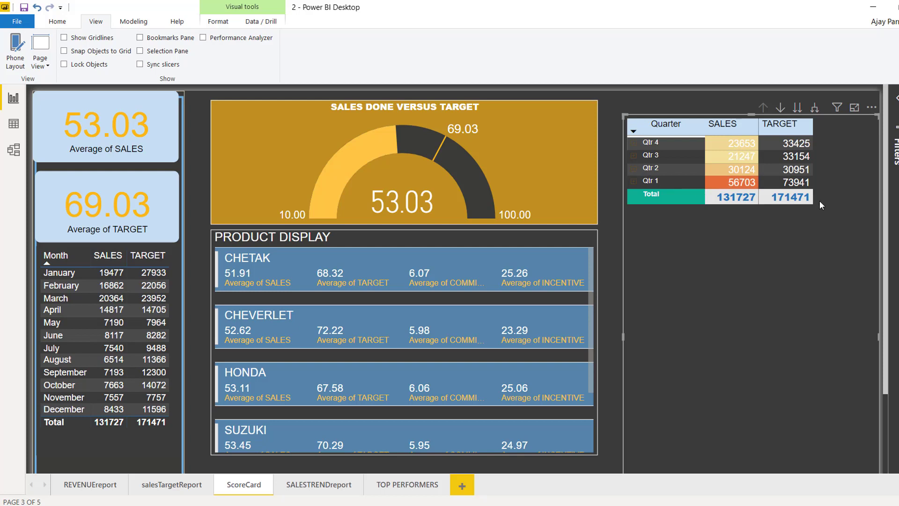
{"action": "left_click", "coordinate": [780, 109]}
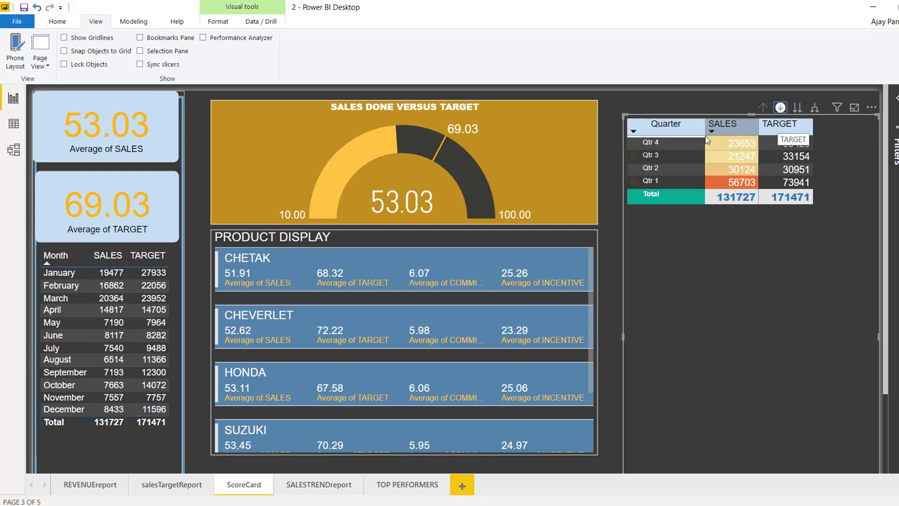
{"action": "left_click", "coordinate": [798, 109]}
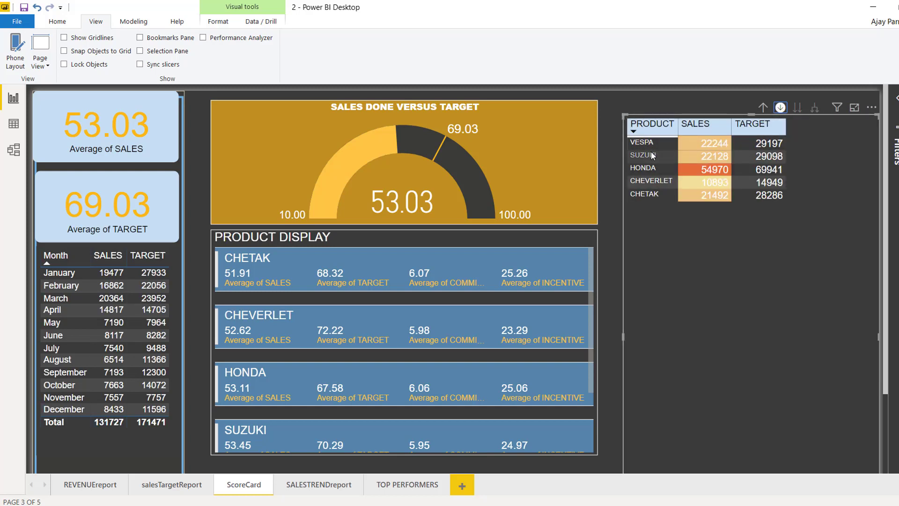
{"action": "mouse_move", "coordinate": [704, 170]}
{"action": "left_click", "coordinate": [763, 108]}
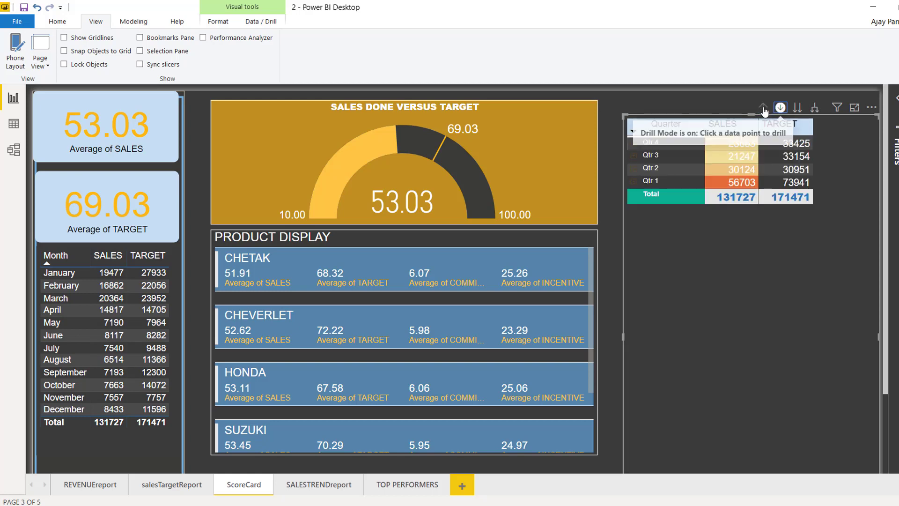
{"action": "left_click", "coordinate": [676, 148]}
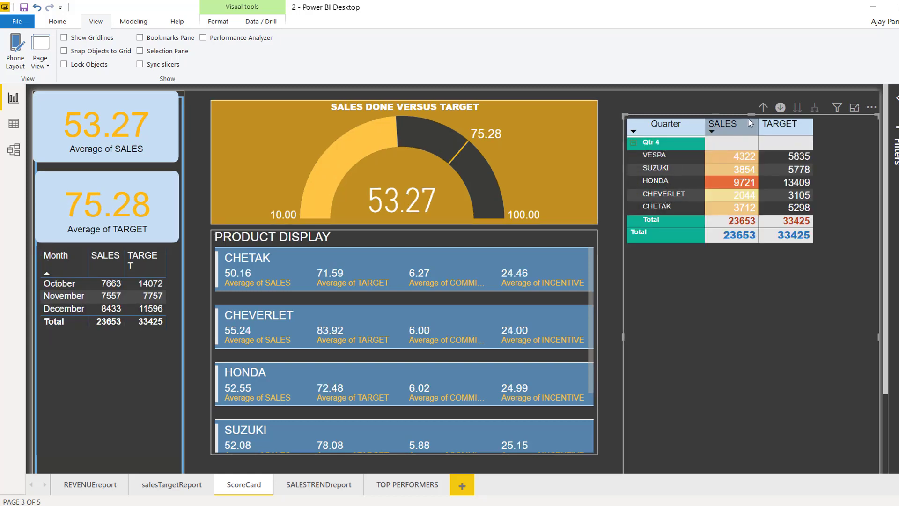
Step: Clear the Qtr 4 filter on the ScoreCard matrix and drill into Qtr 1
{"action": "scroll", "coordinate": [690, 157], "scroll_direction": "down", "scroll_amount": 1}
{"action": "left_click", "coordinate": [670, 185]}
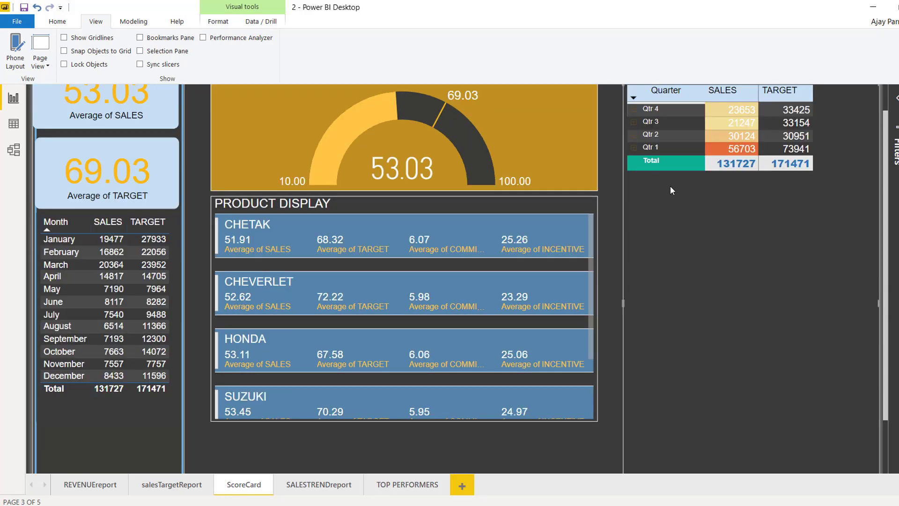
{"action": "left_click", "coordinate": [670, 147]}
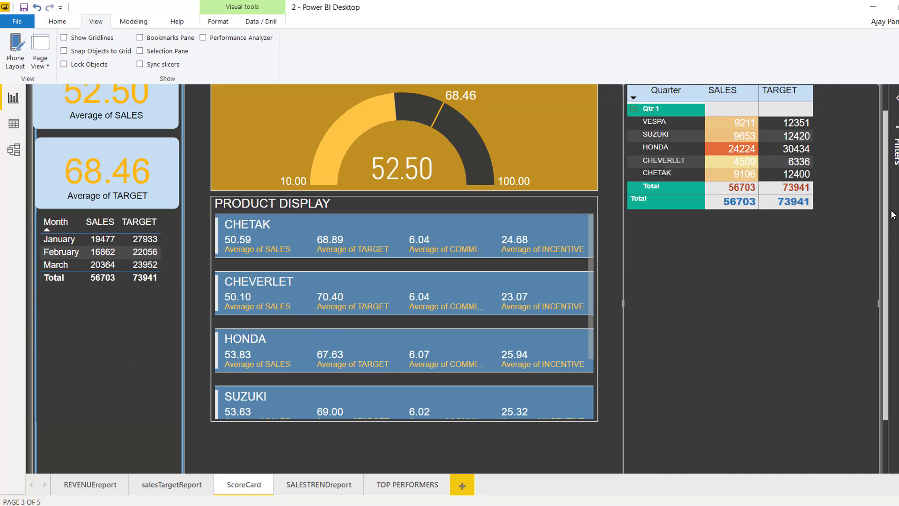
{"action": "scroll", "coordinate": [893, 201], "scroll_direction": "up", "scroll_amount": 1}
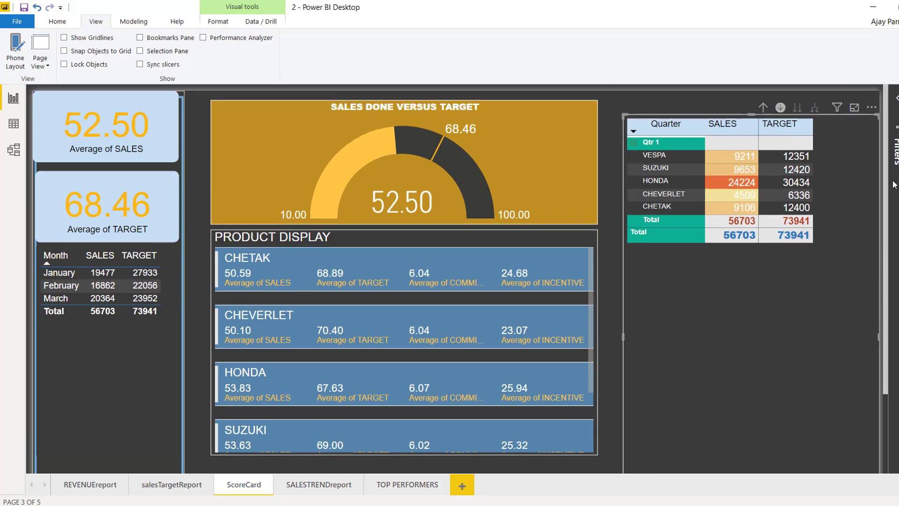
Step: Drill up, expand all quarters to show products, then collapse and drill into Qtr 1 again
{"action": "left_click", "coordinate": [763, 108]}
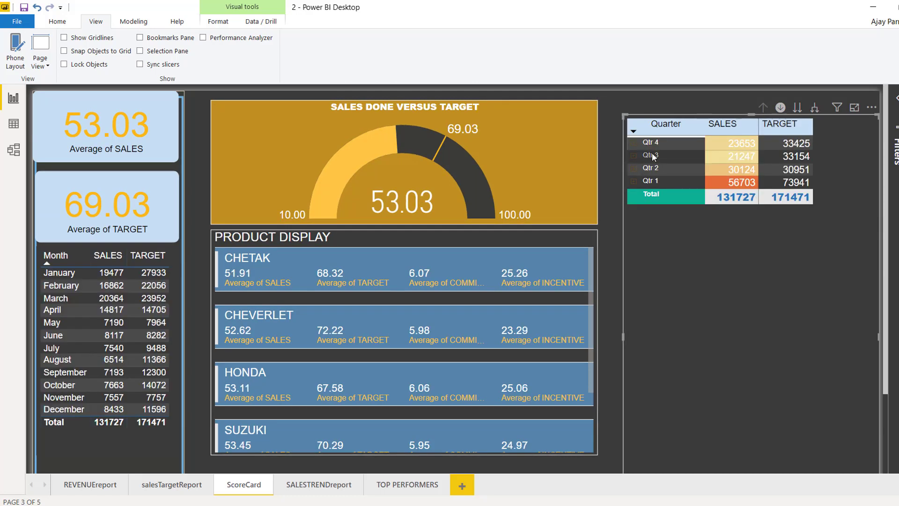
{"action": "left_click", "coordinate": [815, 110]}
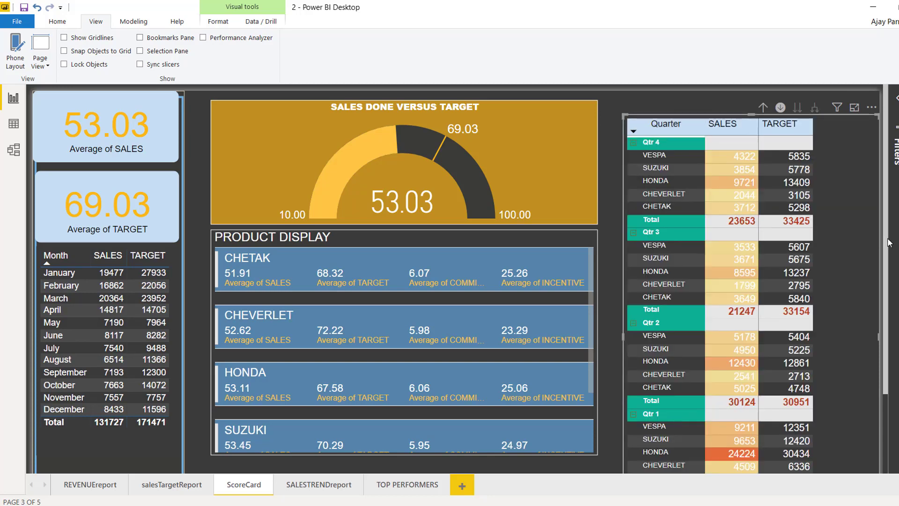
{"action": "left_click_drag", "start_coordinate": [884, 241], "coordinate": [884, 307]}
{"action": "scroll", "coordinate": [884, 307], "scroll_direction": "up", "scroll_amount": 3}
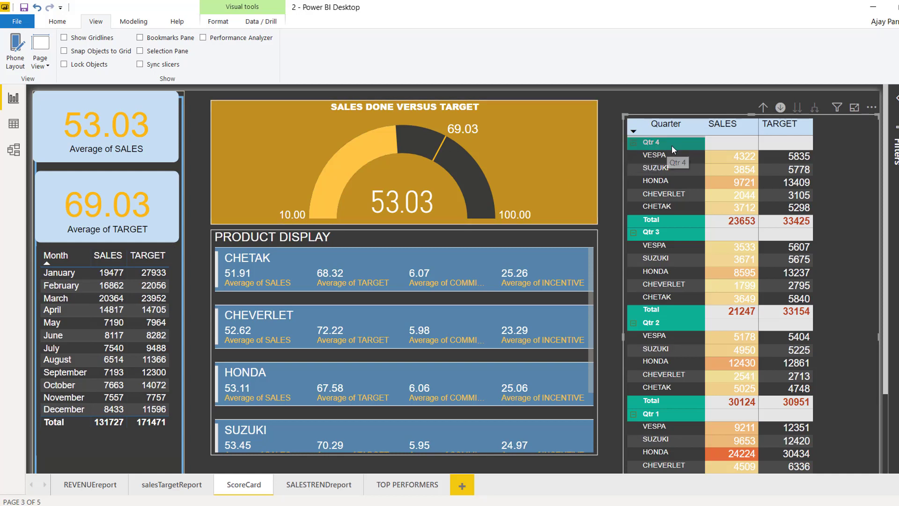
{"action": "left_click", "coordinate": [763, 108]}
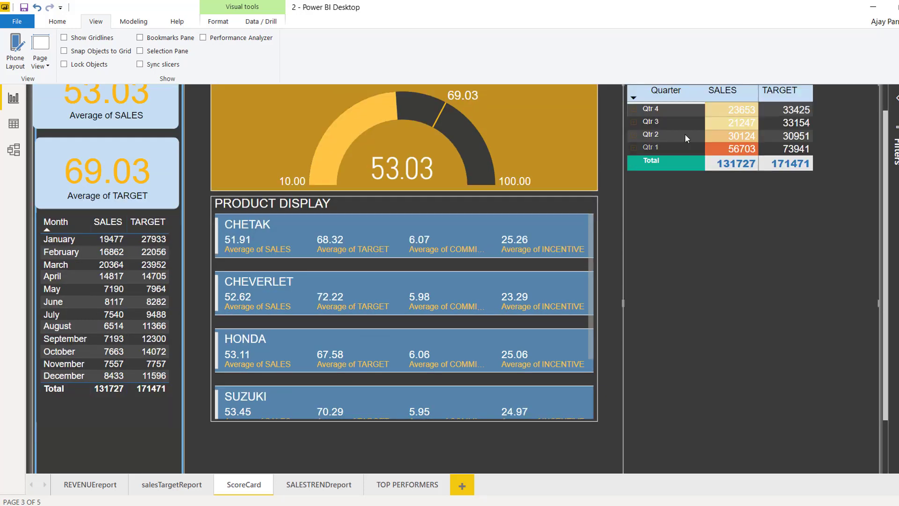
{"action": "scroll", "coordinate": [805, 201], "scroll_direction": "up", "scroll_amount": 1}
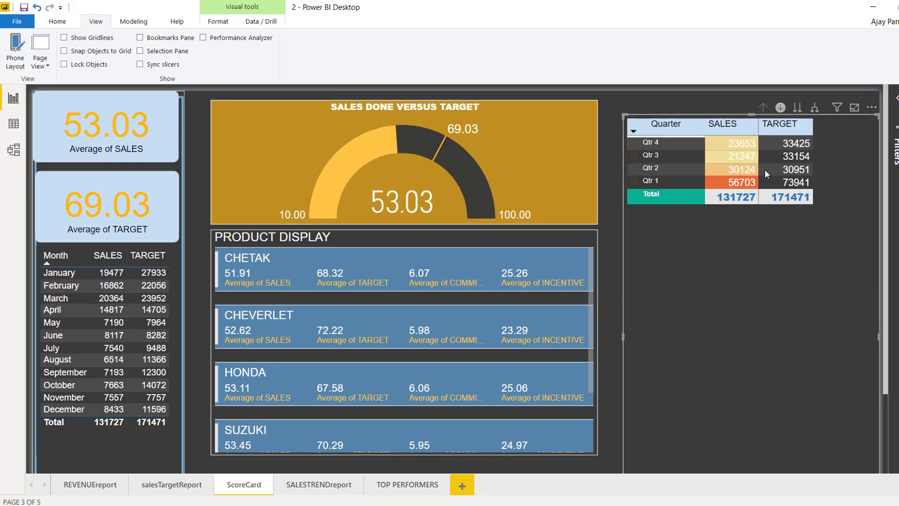
{"action": "left_click", "coordinate": [651, 182]}
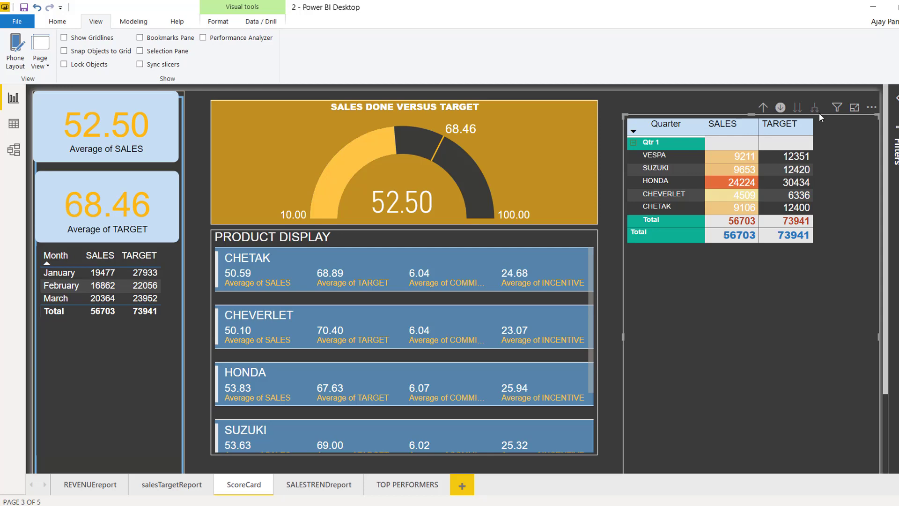
Step: Drill up to all four quarters, expand each to its products, and go to SALESTRENDreport
{"action": "left_click", "coordinate": [762, 107]}
{"action": "scroll", "coordinate": [814, 107], "scroll_direction": "down", "scroll_amount": 1}
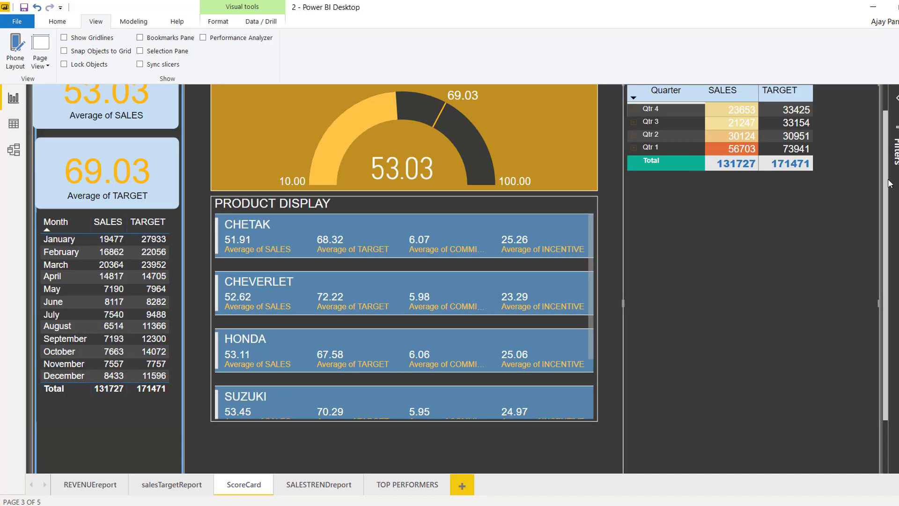
{"action": "scroll", "coordinate": [886, 187], "scroll_direction": "up", "scroll_amount": 1}
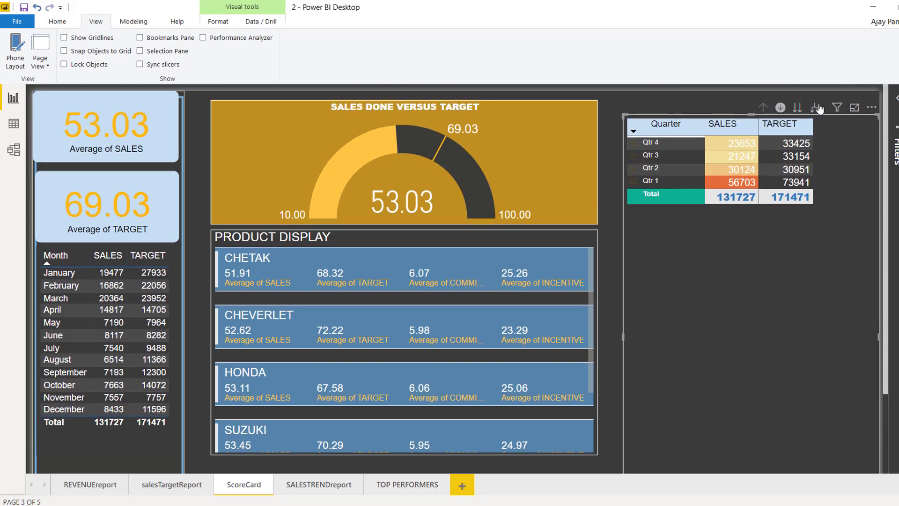
{"action": "left_click", "coordinate": [814, 107]}
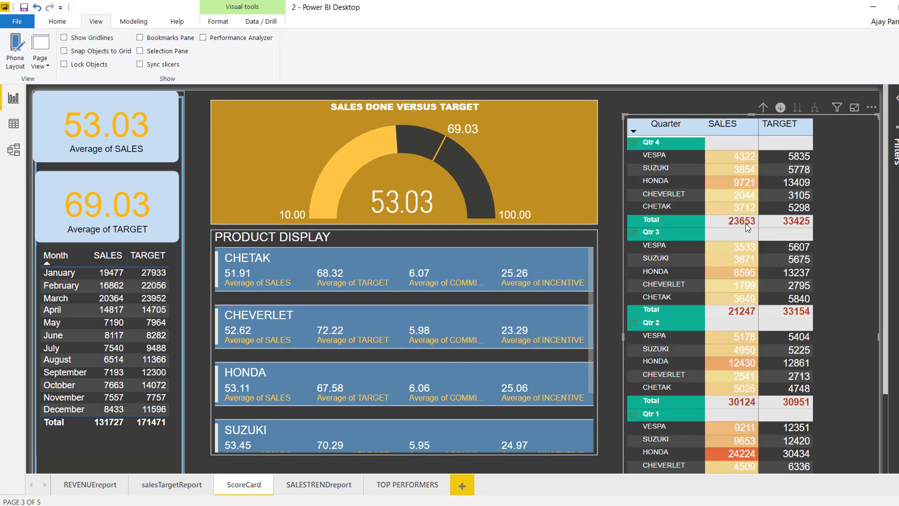
{"action": "mouse_move", "coordinate": [732, 298]}
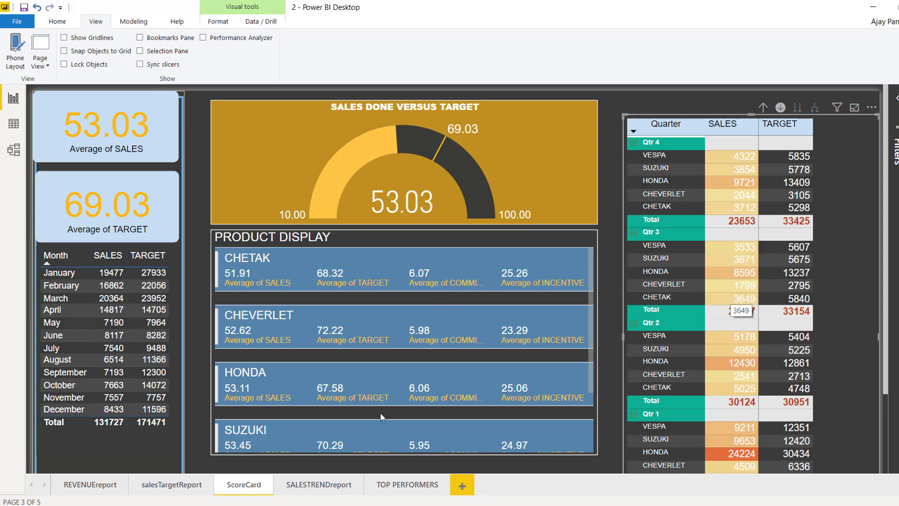
{"action": "left_click", "coordinate": [317, 485]}
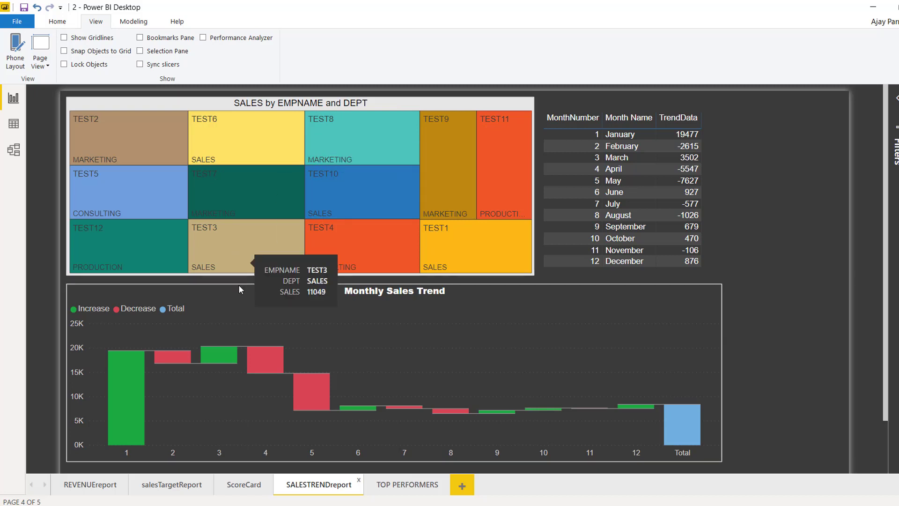
{"action": "mouse_move", "coordinate": [893, 98]}
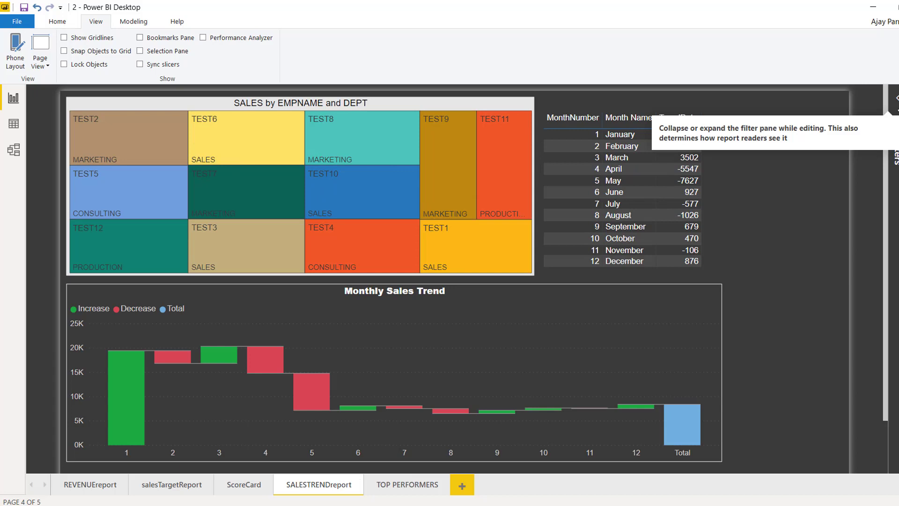
Step: Select the SALES by EMPNAME and DEPT treemap and delete DEPT from its Details well
{"action": "left_click", "coordinate": [895, 99]}
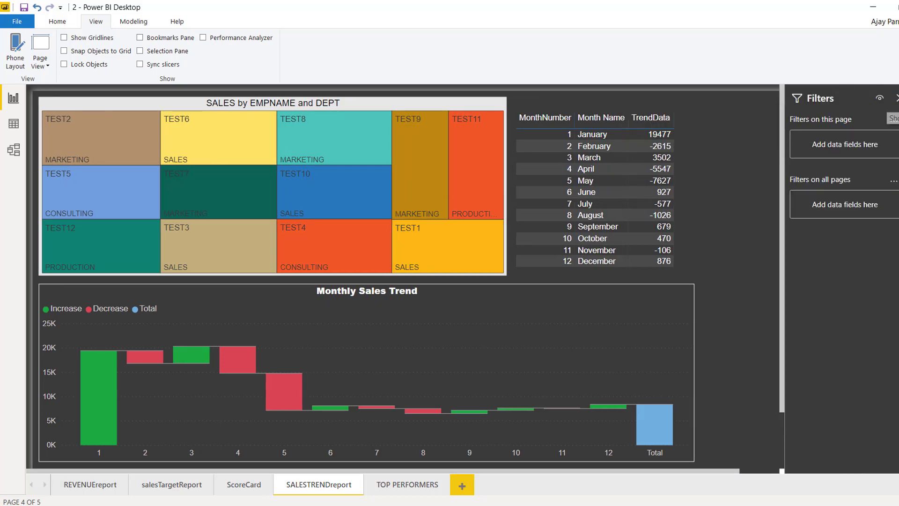
{"action": "left_click", "coordinate": [891, 104]}
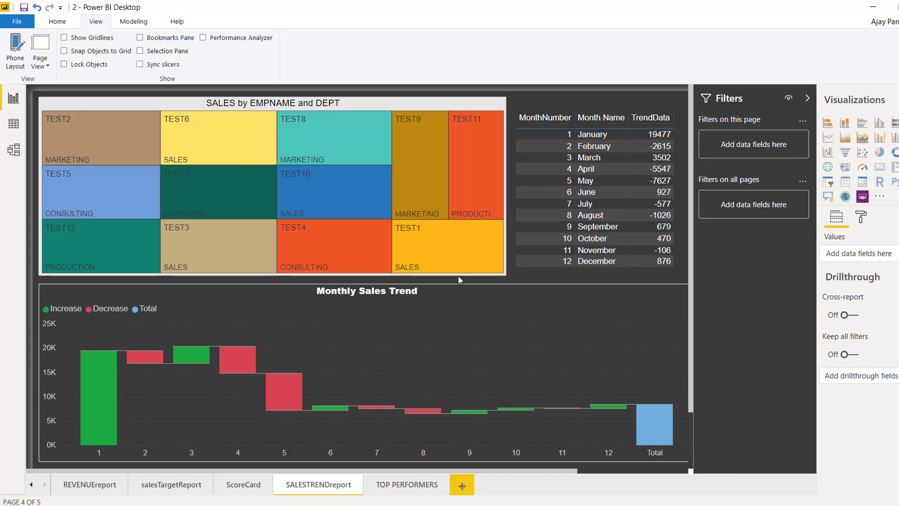
{"action": "mouse_move", "coordinate": [448, 246]}
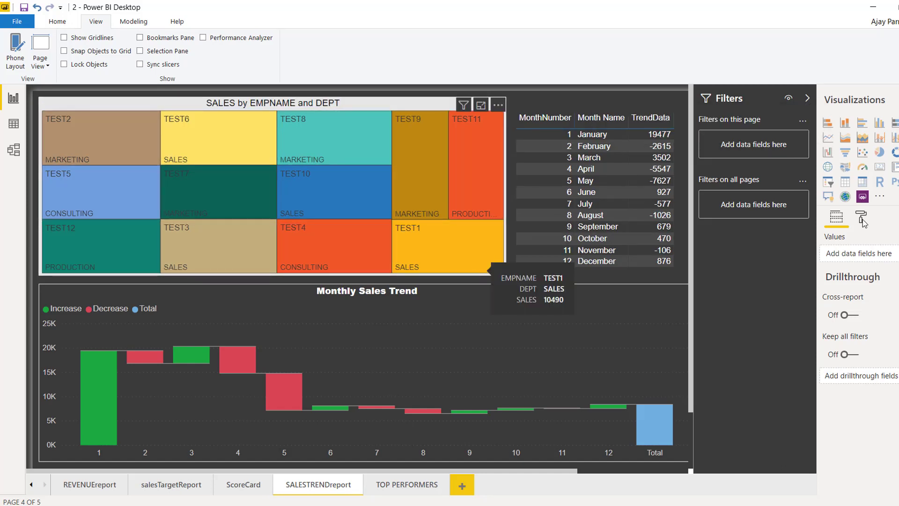
{"action": "left_click", "coordinate": [864, 223]}
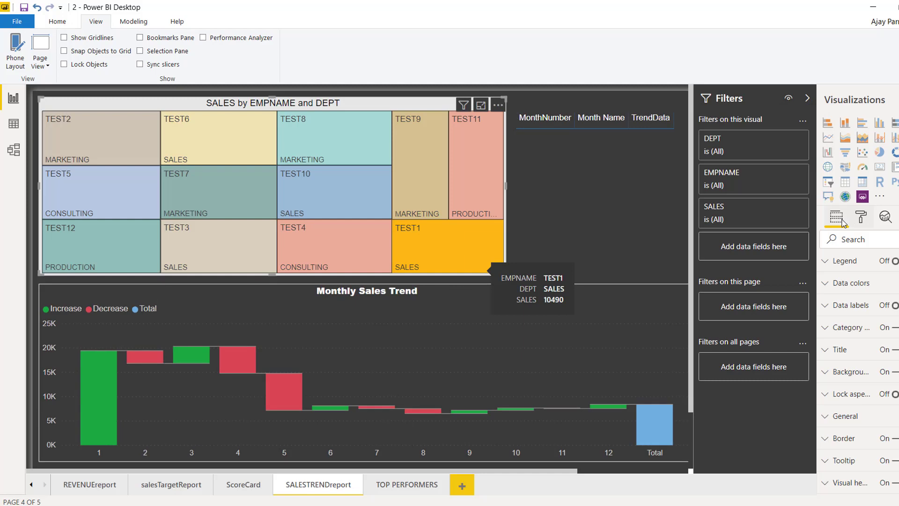
{"action": "left_click", "coordinate": [842, 222]}
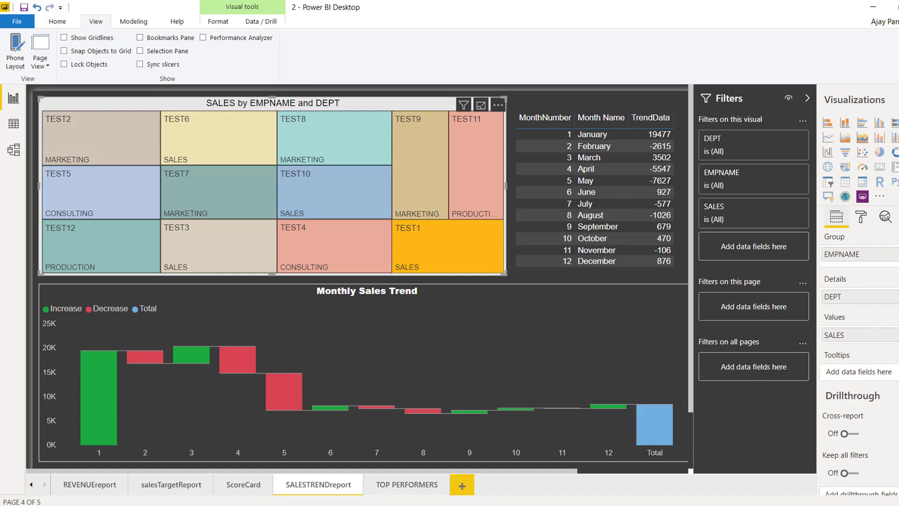
{"action": "key", "text": "Delete"}
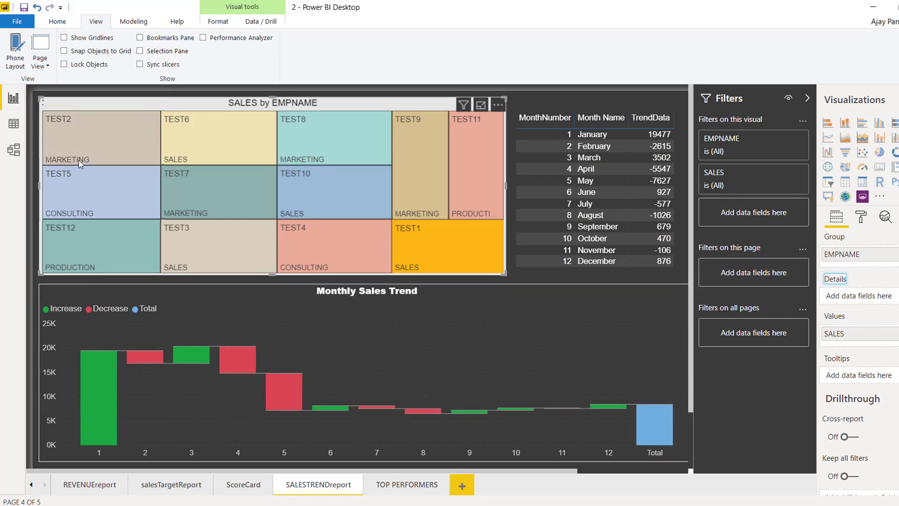
{"action": "mouse_move", "coordinate": [334, 191]}
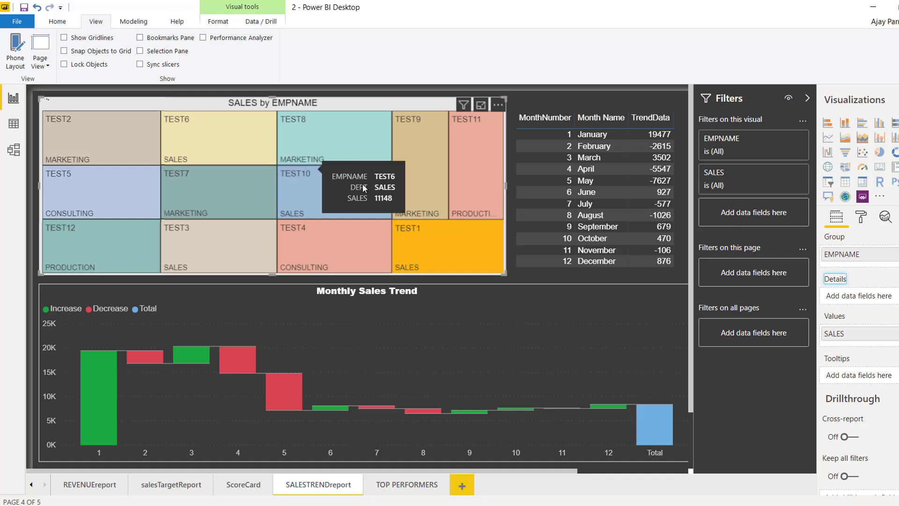
{"action": "left_click", "coordinate": [58, 138]}
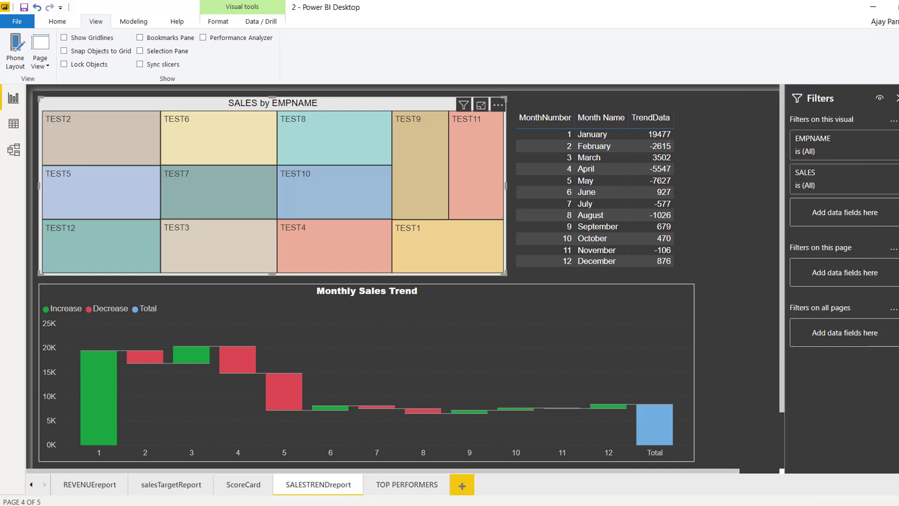
Step: Drag DEPT from the DATA table back into the treemap's Details well
{"action": "left_click", "coordinate": [891, 187]}
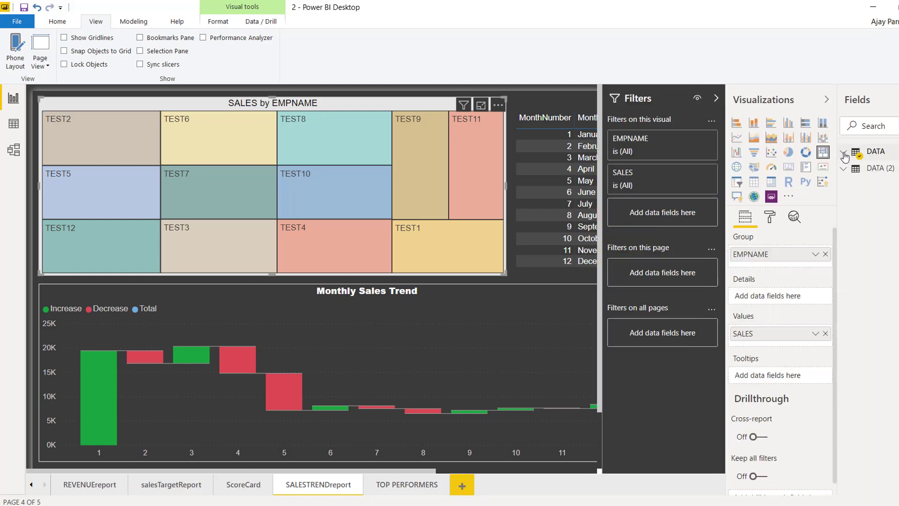
{"action": "left_click", "coordinate": [845, 155]}
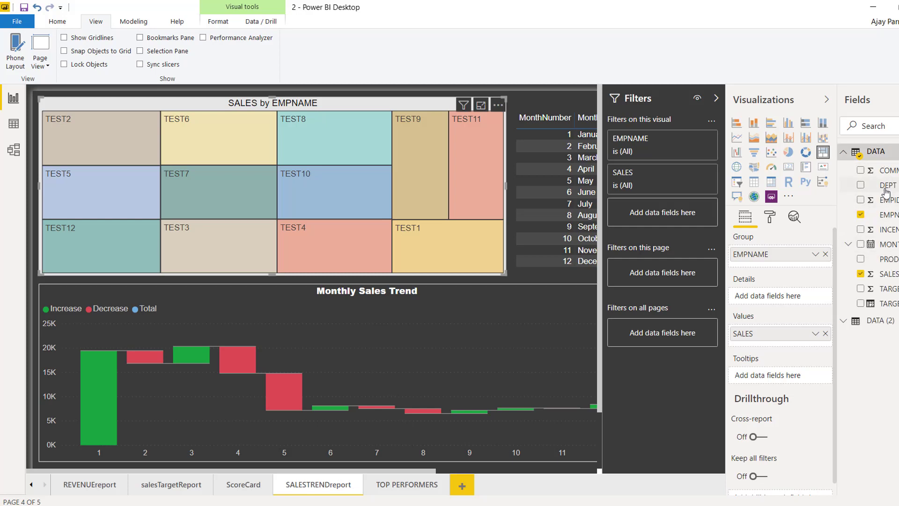
{"action": "left_click_drag", "start_coordinate": [888, 187], "coordinate": [770, 300]}
{"action": "left_click_drag", "start_coordinate": [769, 300], "coordinate": [773, 302]}
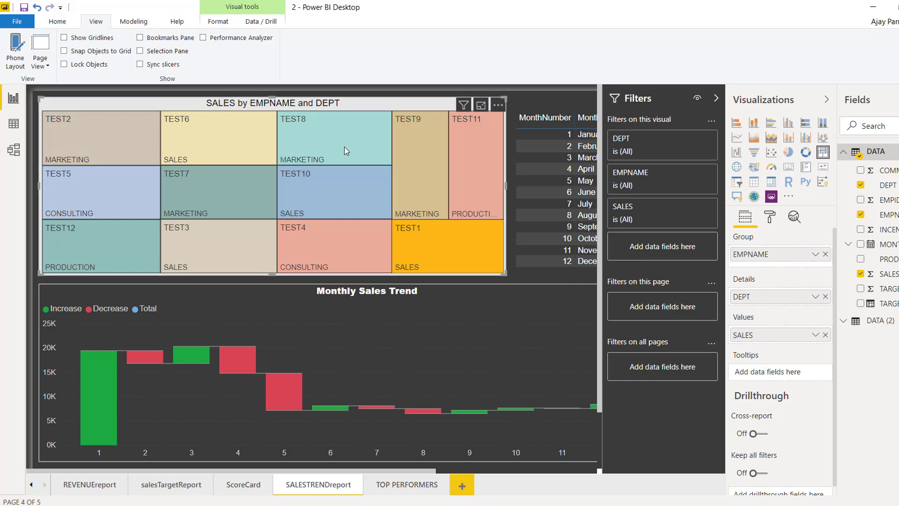
{"action": "mouse_move", "coordinate": [344, 147]}
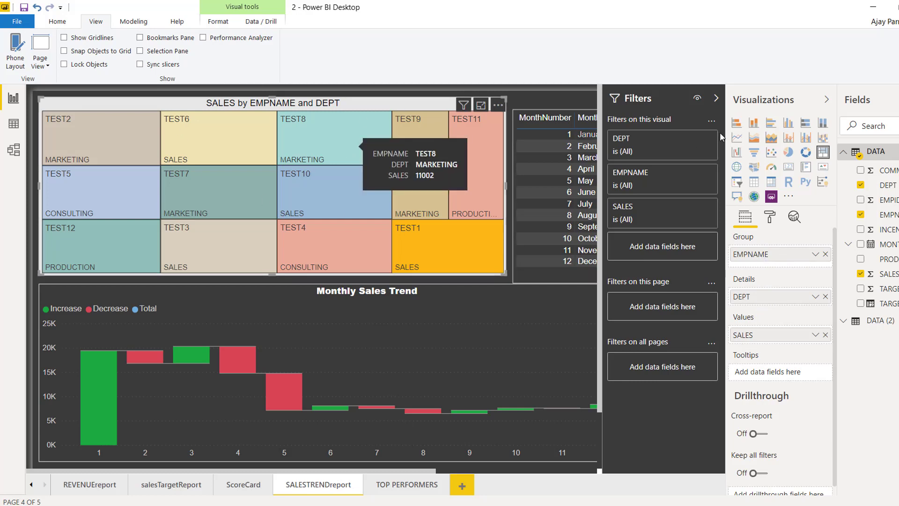
{"action": "left_click", "coordinate": [716, 98]}
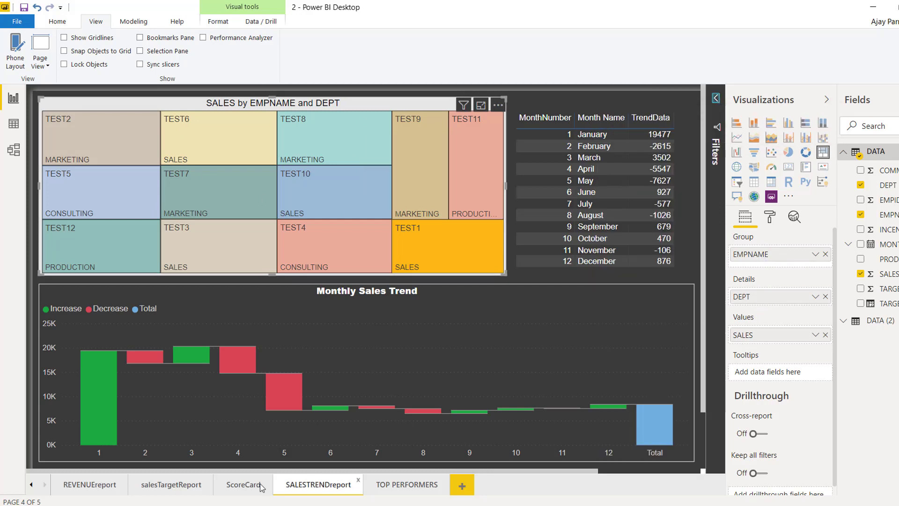
Step: Switch to the TOP PERFORMERS page and collapse the Visualizations and Fields panes
{"action": "left_click", "coordinate": [404, 487]}
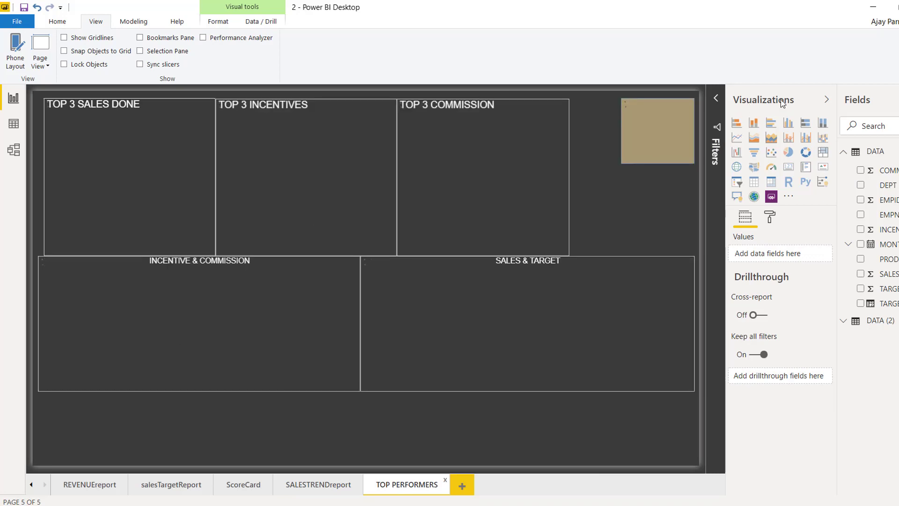
{"action": "left_click", "coordinate": [828, 102]}
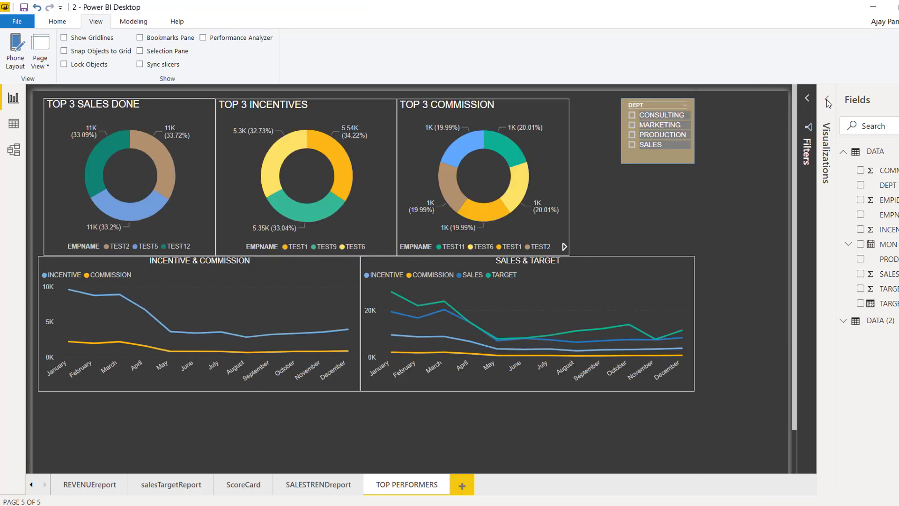
{"action": "key", "text": "alt"}
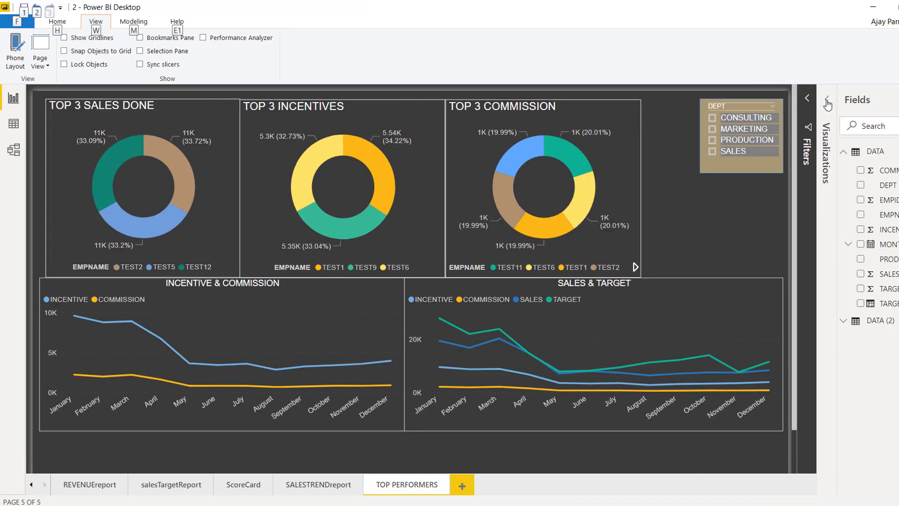
{"action": "key", "text": "Escape"}
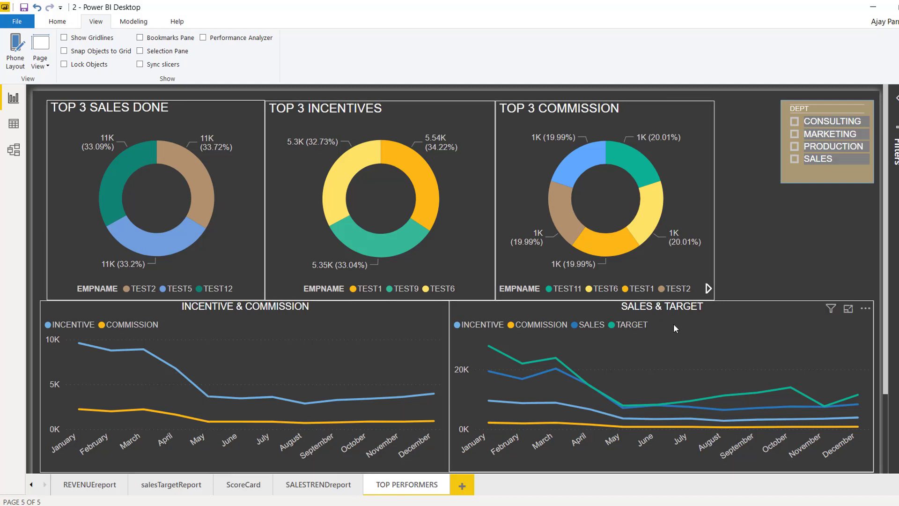
{"action": "mouse_move", "coordinate": [741, 135]}
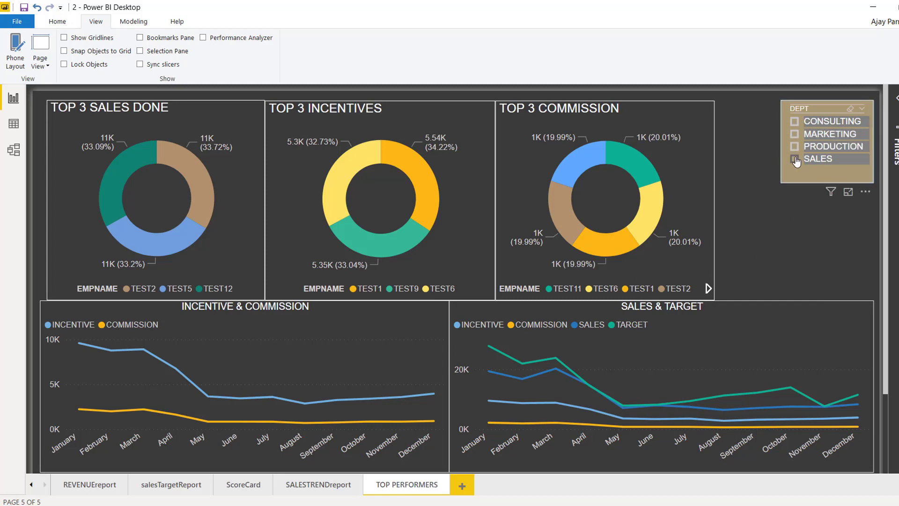
Step: Slice the dashboard by SALES, then CONSULTING, then MARKETING in the DEPT slicer
{"action": "left_click", "coordinate": [822, 163]}
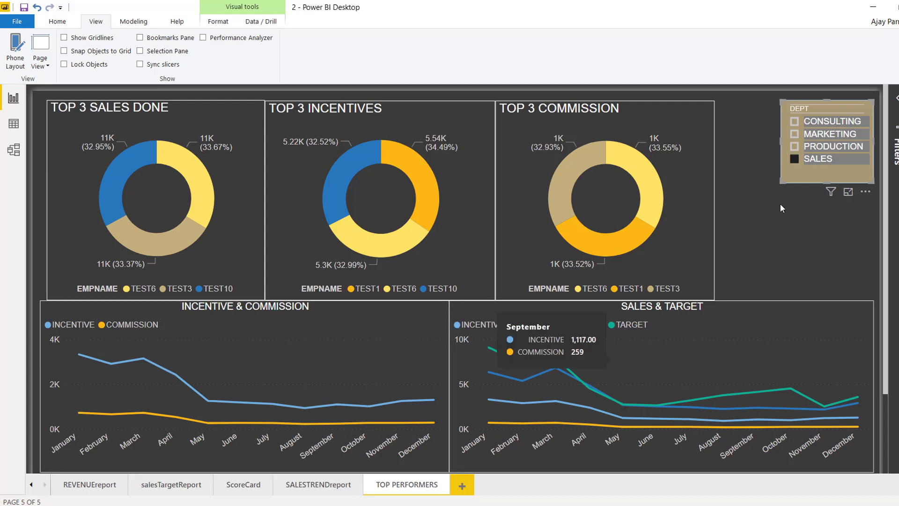
{"action": "left_click", "coordinate": [796, 123]}
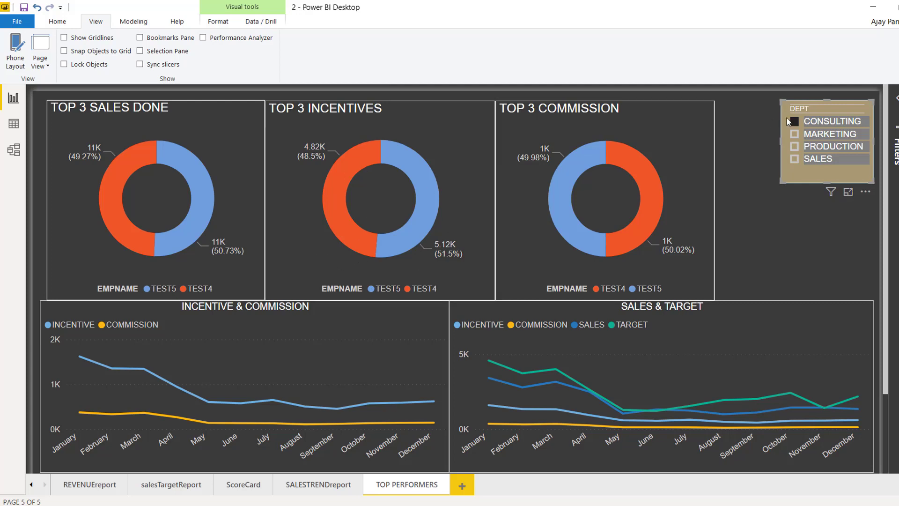
{"action": "left_click", "coordinate": [825, 135]}
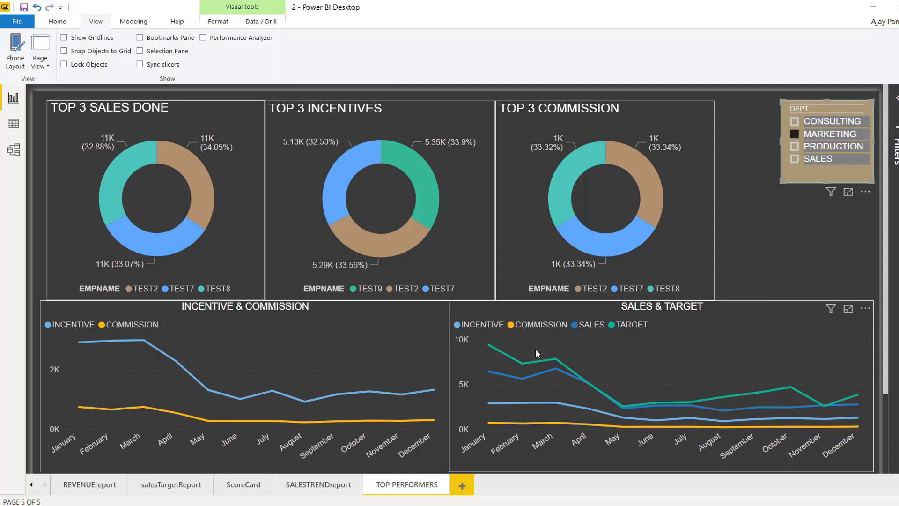
{"action": "mouse_move", "coordinate": [708, 330]}
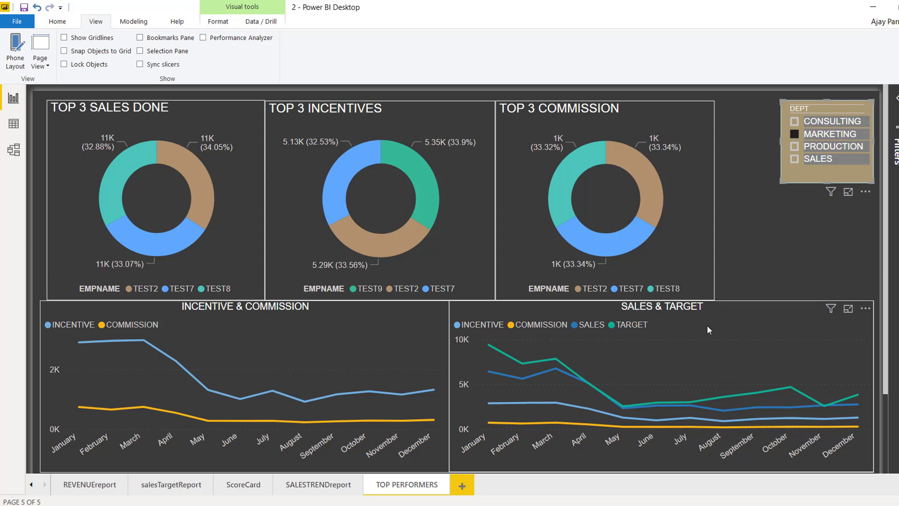
Step: Drag INCENTIVE and COMMISSION out of the SALES & TARGET chart's Values well
{"action": "left_click", "coordinate": [694, 327]}
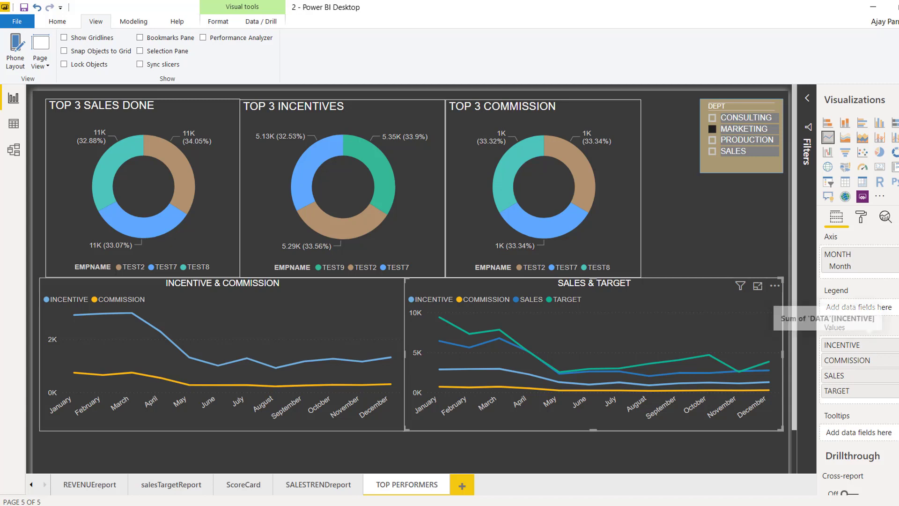
{"action": "left_click_drag", "start_coordinate": [843, 345], "coordinate": [777, 310]}
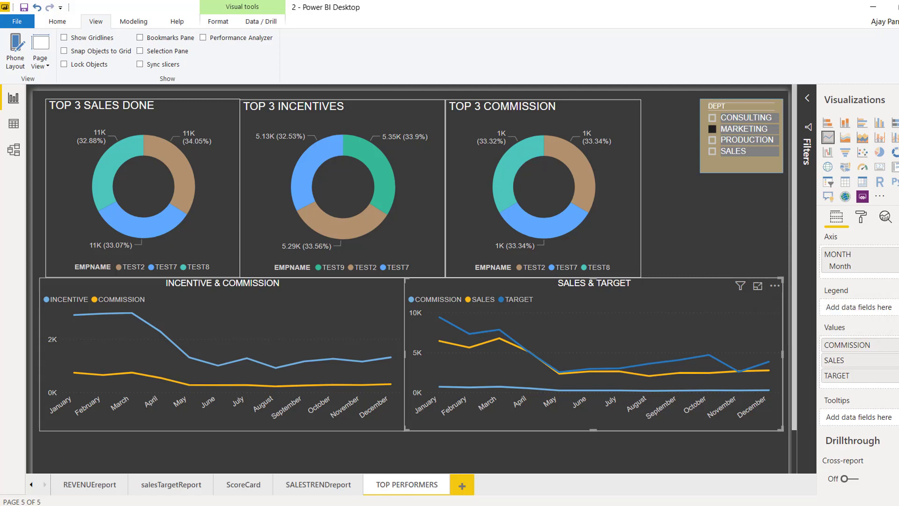
{"action": "left_click_drag", "start_coordinate": [848, 345], "coordinate": [595, 257]}
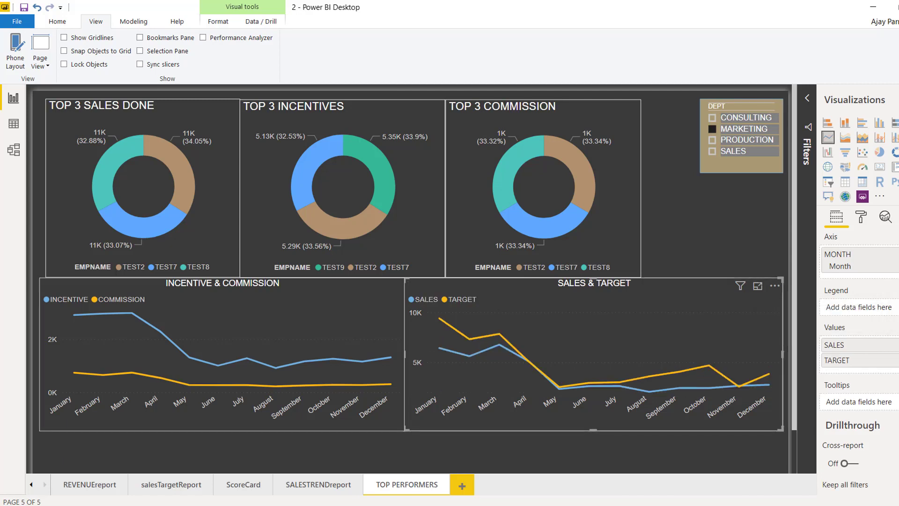
Step: Hide the Visualizations pane, uncheck MARKETING in the DEPT slicer, and switch to Word
{"action": "left_click", "coordinate": [710, 231]}
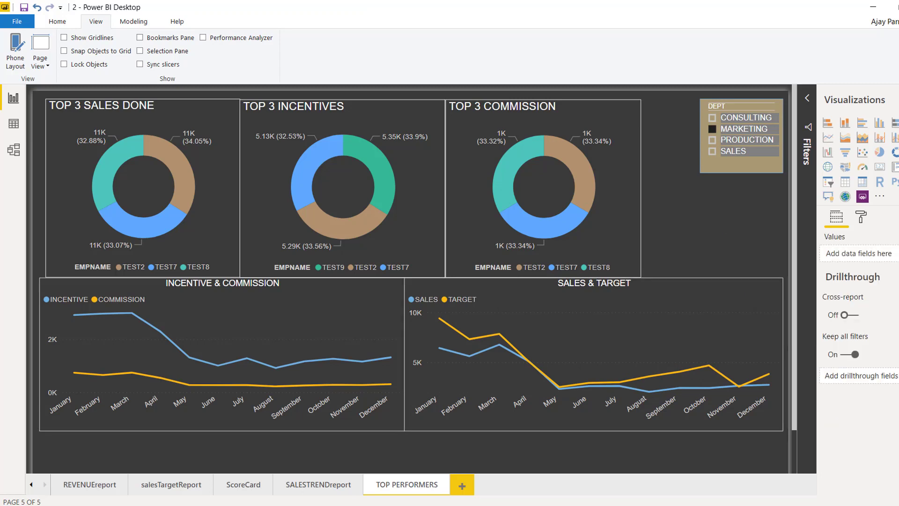
{"action": "left_click", "coordinate": [892, 116]}
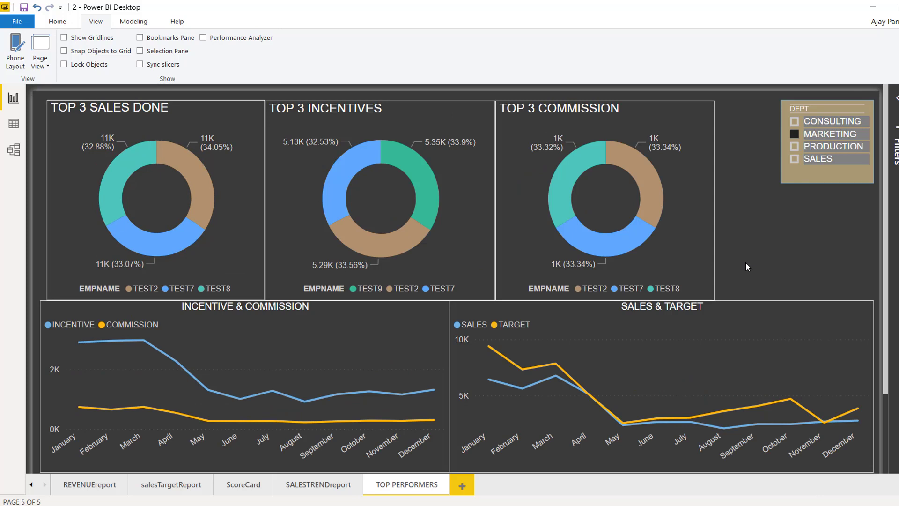
{"action": "left_click", "coordinate": [799, 184]}
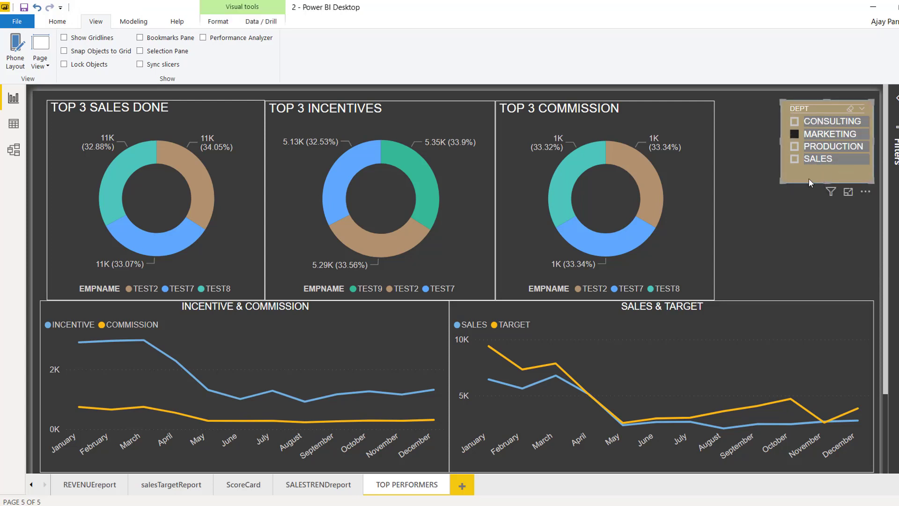
{"action": "left_click", "coordinate": [850, 110]}
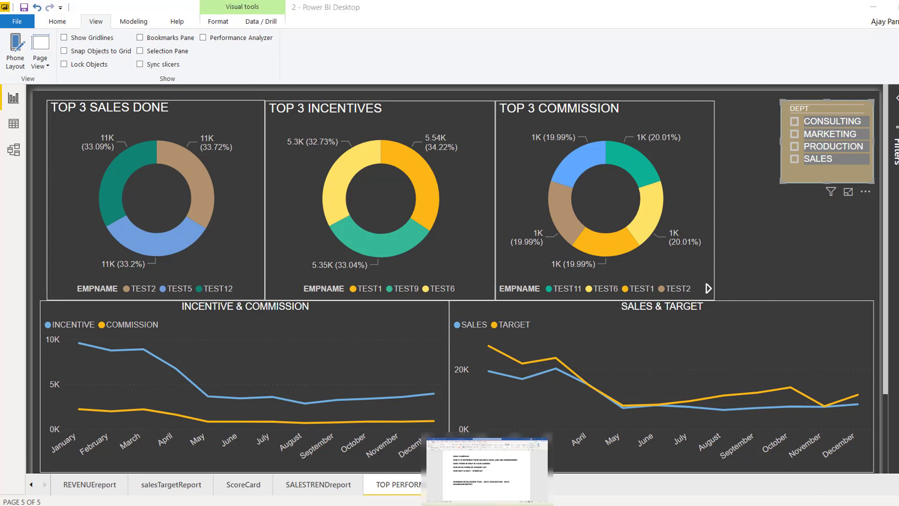
{"action": "left_click", "coordinate": [487, 468]}
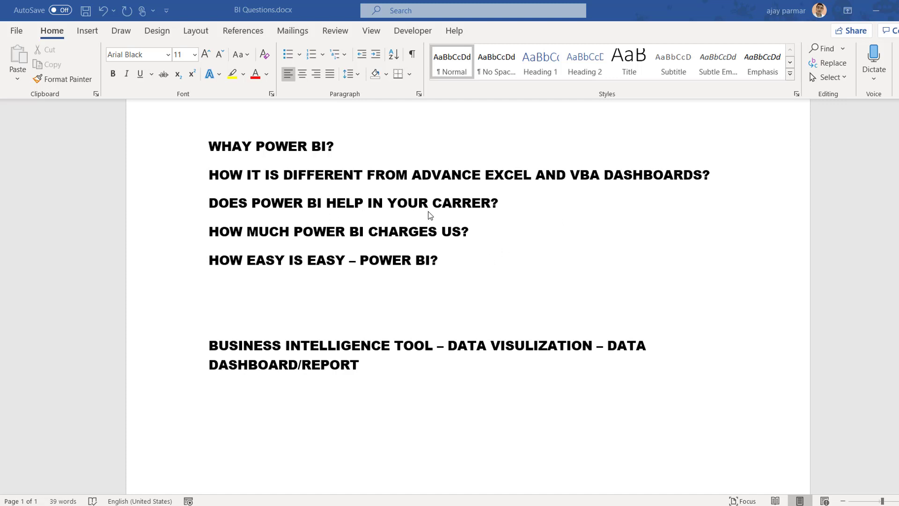
{"action": "left_click", "coordinate": [512, 211]}
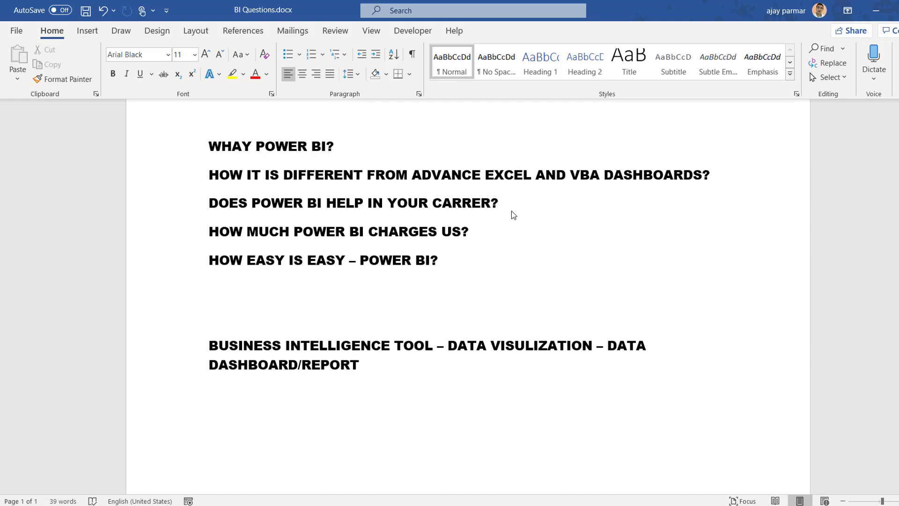
{"action": "left_click", "coordinate": [512, 212]}
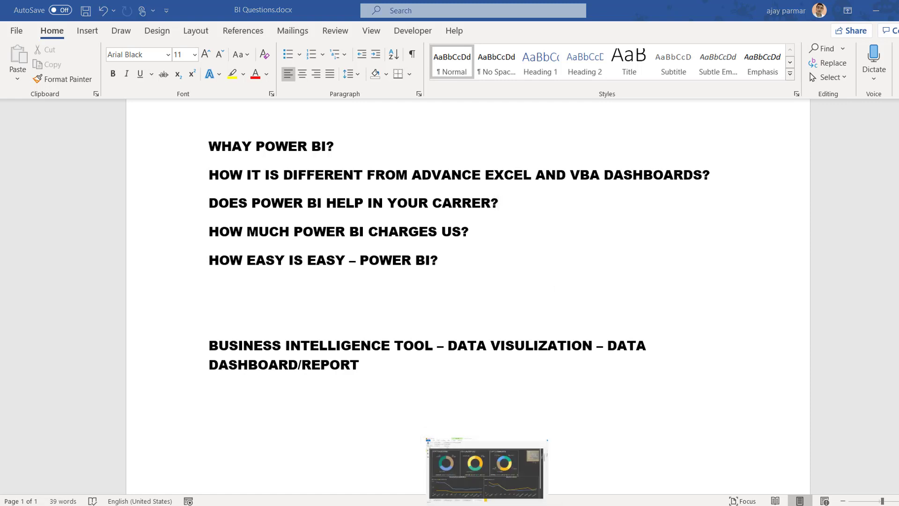
{"action": "left_click", "coordinate": [487, 468]}
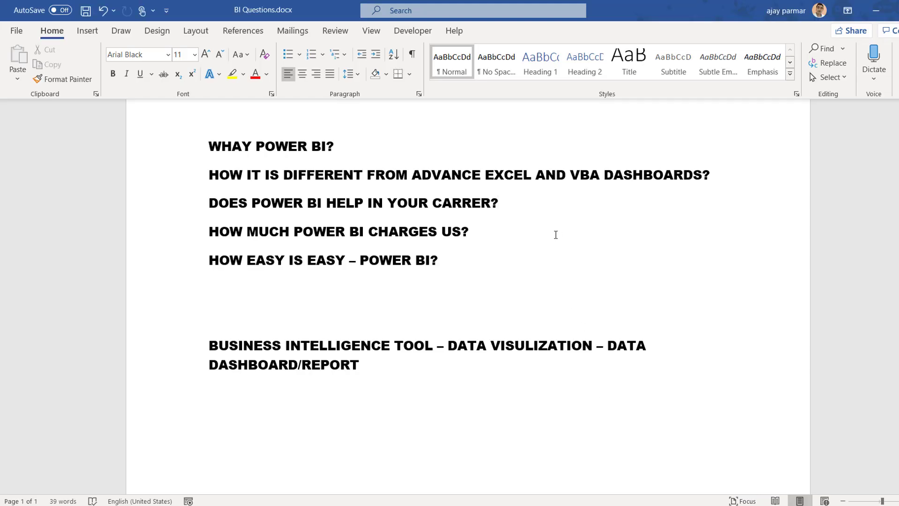
{"action": "left_click", "coordinate": [556, 235]}
Step: Add a new line reading 'Free/paid' below DASHBOARD/REPORT
{"action": "left_click", "coordinate": [389, 361]}
{"action": "key", "text": "Return"}
{"action": "key", "text": "Return"}
{"action": "type", "text": "free"}
{"action": "type", "text": "/paid"}
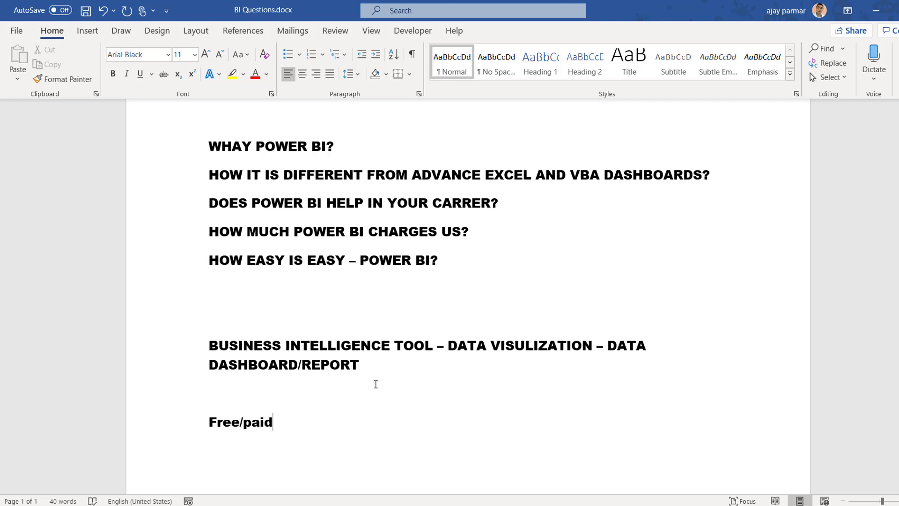
{"action": "left_click", "coordinate": [375, 384]}
{"action": "left_click", "coordinate": [274, 422]}
{"action": "double_click", "coordinate": [294, 426]}
{"action": "left_click", "coordinate": [265, 423]}
{"action": "double_click", "coordinate": [266, 423]}
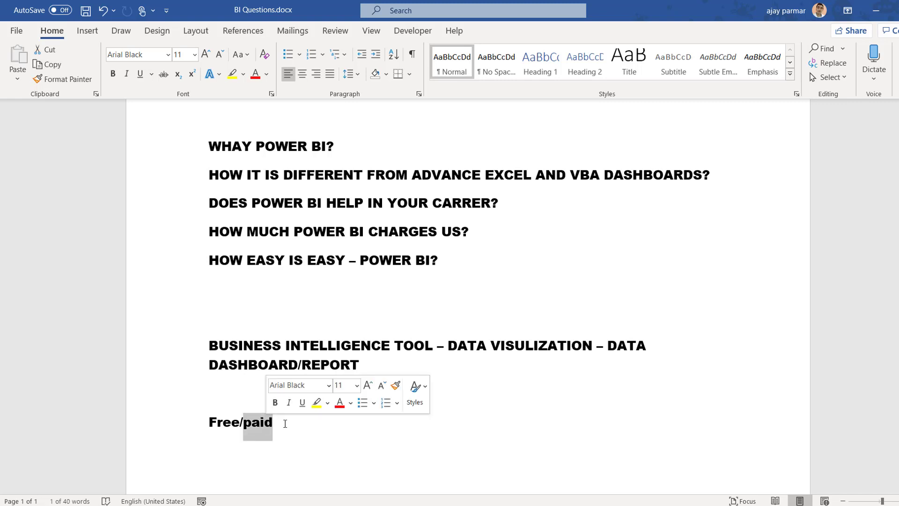
{"action": "left_click", "coordinate": [285, 424]}
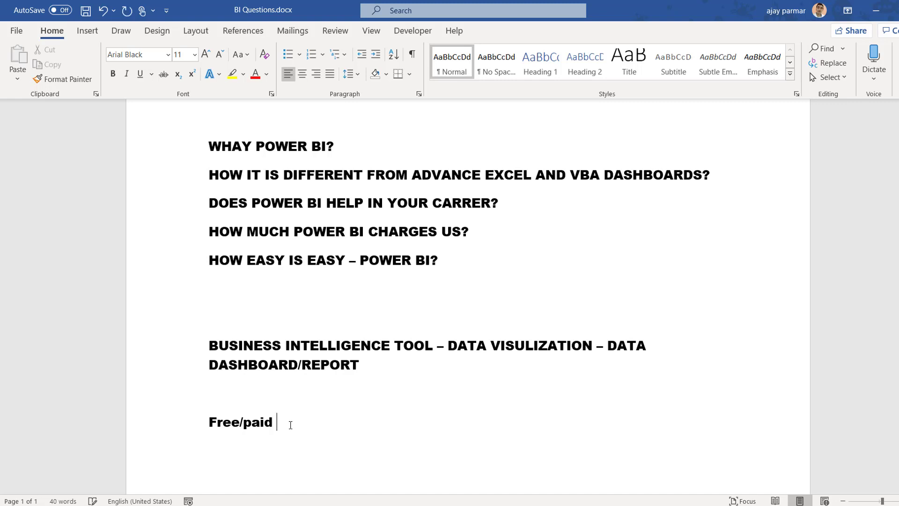
Step: Extend the line with '- POWER BI PRO - PREMIUM'
{"action": "type", "text": "- POWER"}
{"action": "type", "text": " BI PRO -"}
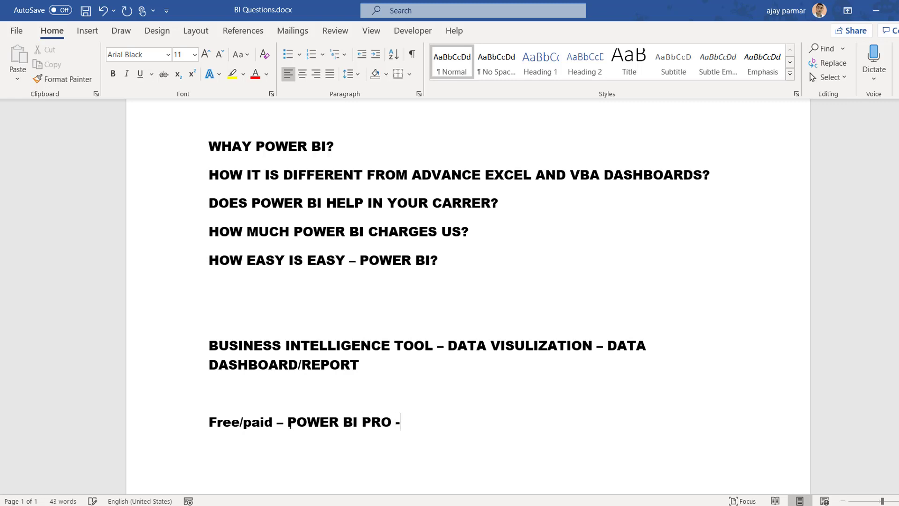
{"action": "type", "text": " R"}
{"action": "key", "text": "BackSpace"}
{"action": "type", "text": "PRE"}
{"action": "type", "text": "MIUM"}
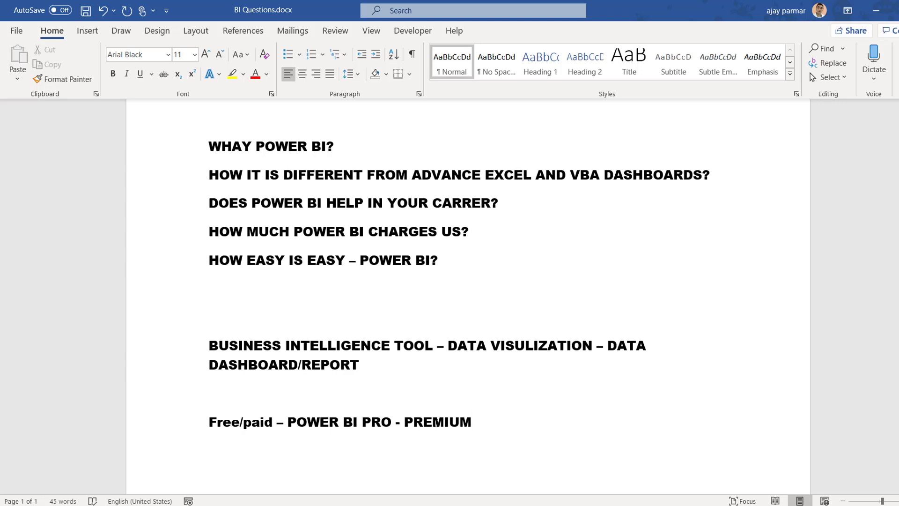
{"action": "double_click", "coordinate": [380, 422]}
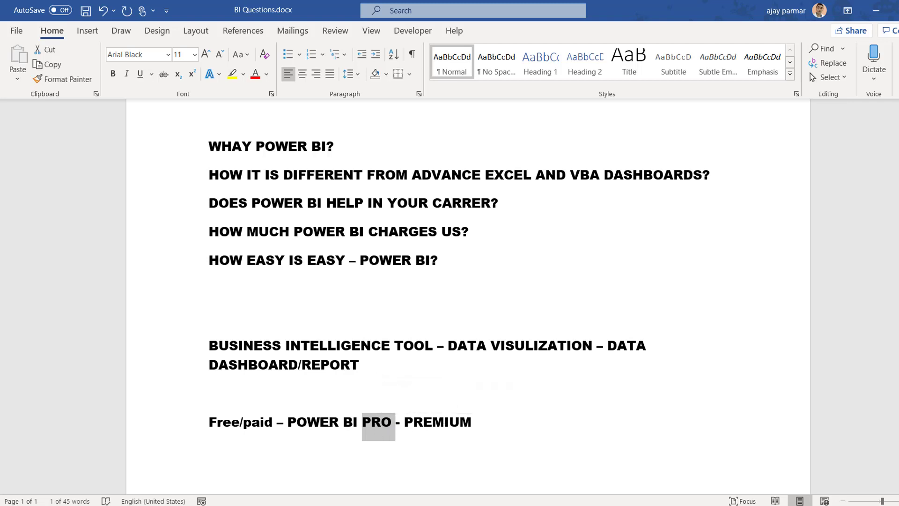
{"action": "left_click", "coordinate": [486, 433]}
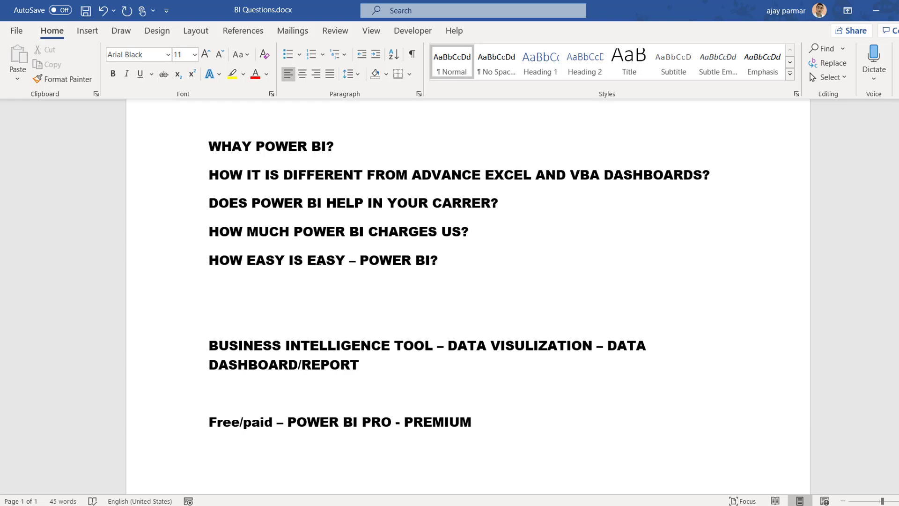
Step: Delete the repeated EASY from the fifth question and start a new line after PREMIUM
{"action": "double_click", "coordinate": [308, 261]}
{"action": "key", "text": "Delete"}
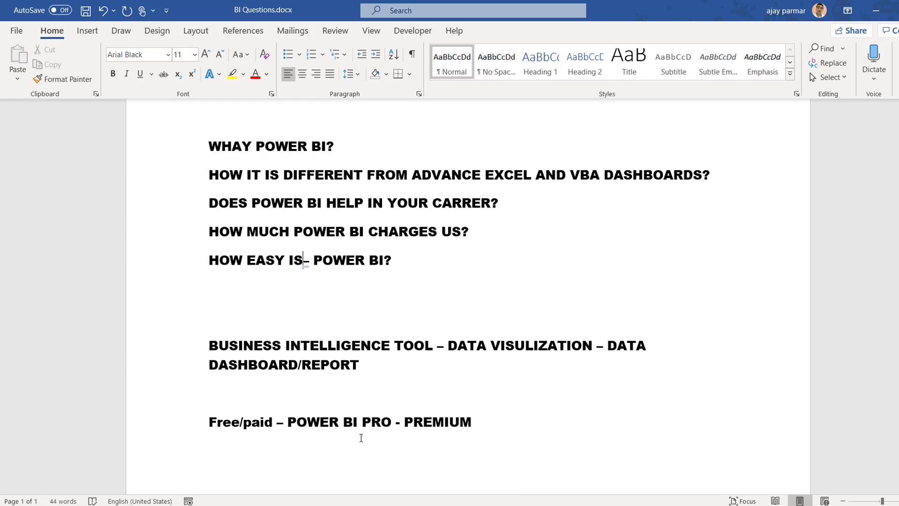
{"action": "left_click", "coordinate": [509, 425]}
{"action": "key", "text": "Return"}
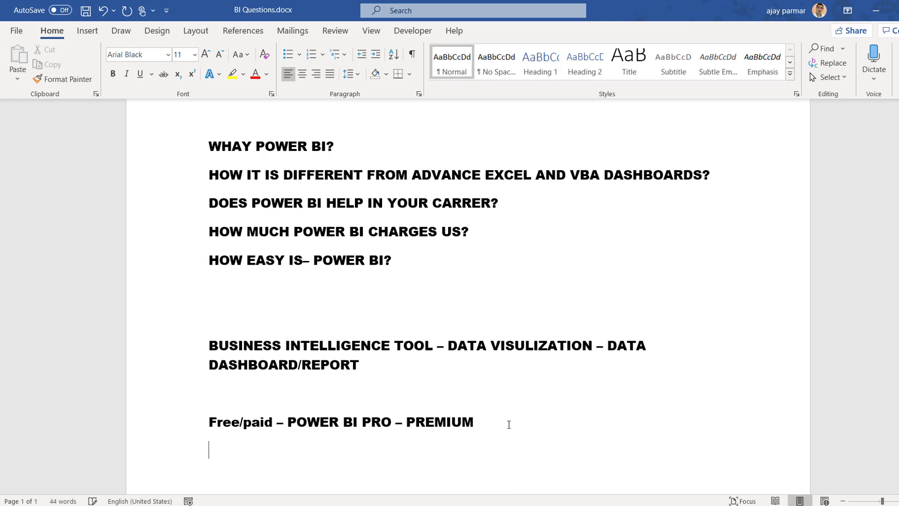
Step: Type 'SALES- MARKETING' on the new line, then switch back to Power BI
{"action": "type", "text": "SAE"}
{"action": "key", "text": "BackSpace"}
{"action": "type", "text": "AELS"}
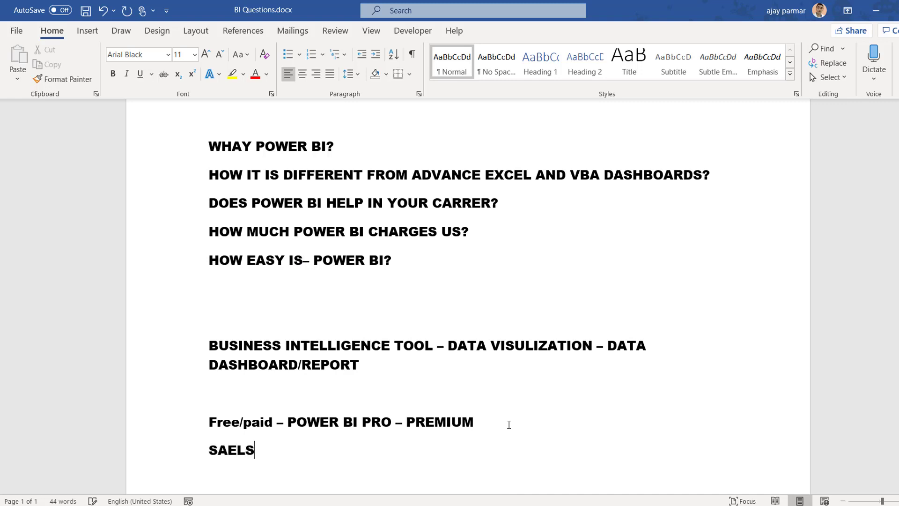
{"action": "key", "text": "BackSpace"}
{"action": "key", "text": "BackSpace"}
{"action": "key", "text": "BackSpace"}
{"action": "type", "text": "LES"}
{"action": "type", "text": "- M"}
{"action": "type", "text": "ARKETING"}
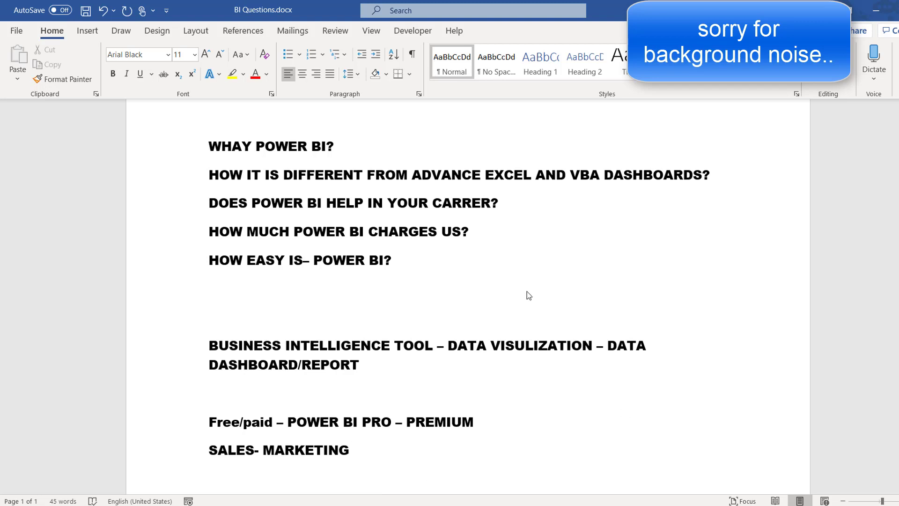
{"action": "key", "text": "alt+Tab"}
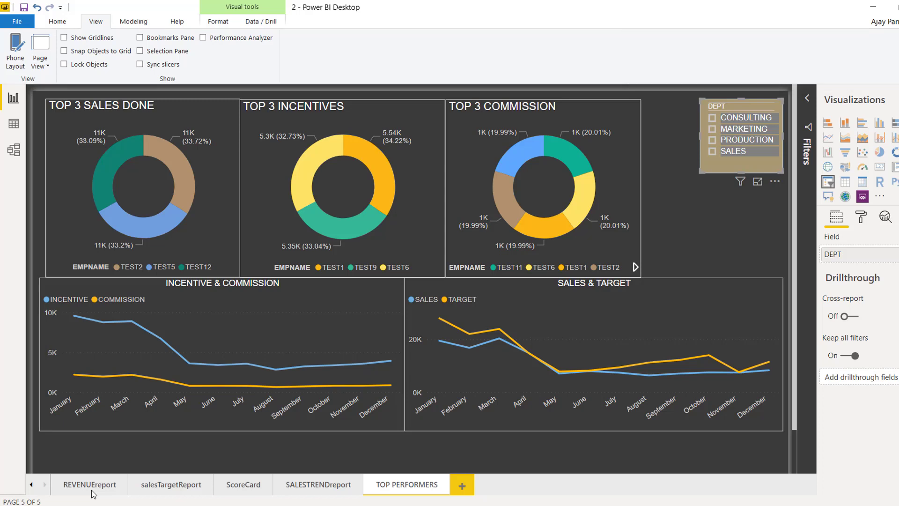
Step: Switch to the REVENUEreport page with its monthly sales, incentive, product and quarterly charts
{"action": "left_click", "coordinate": [91, 487]}
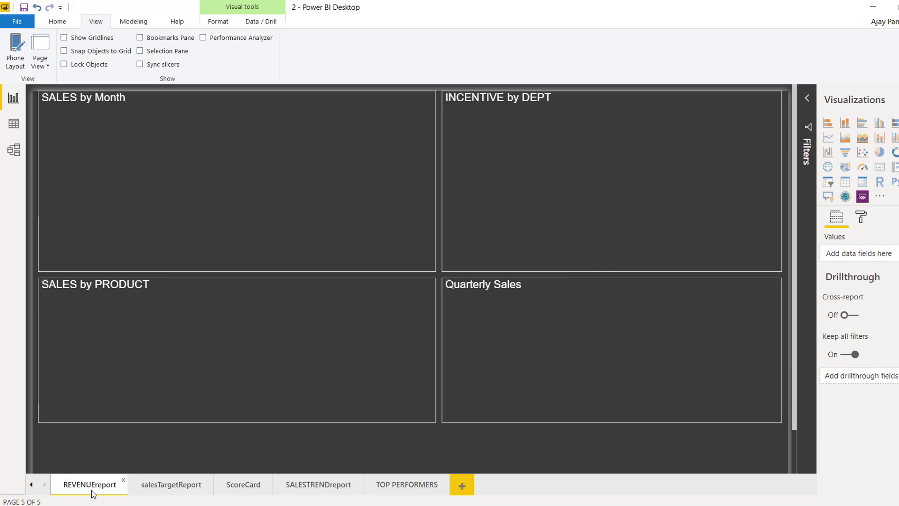